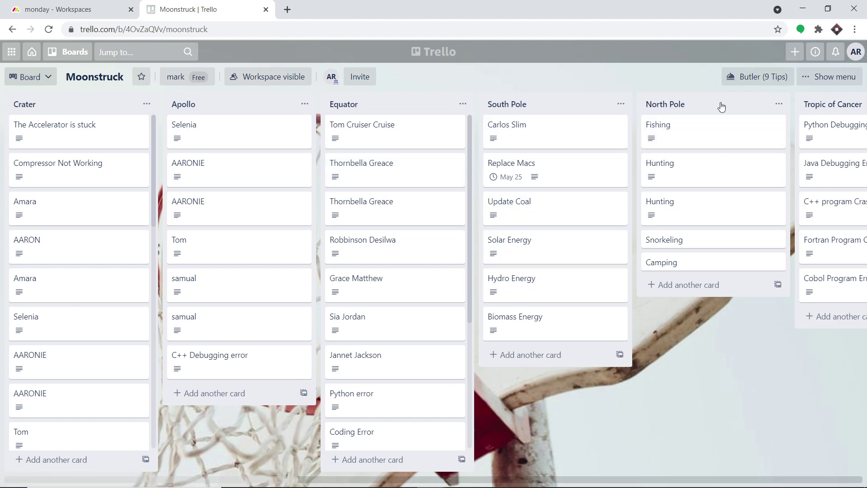
# - Add a 'River Diving' card to Trello's North Pole list, then reload the monday.com workspace
pyautogui.click(683, 287)
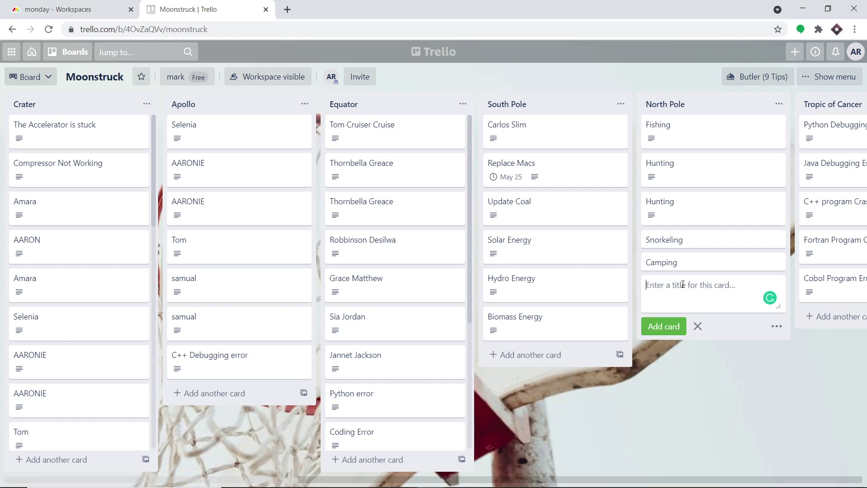
pyautogui.write('River Diving')
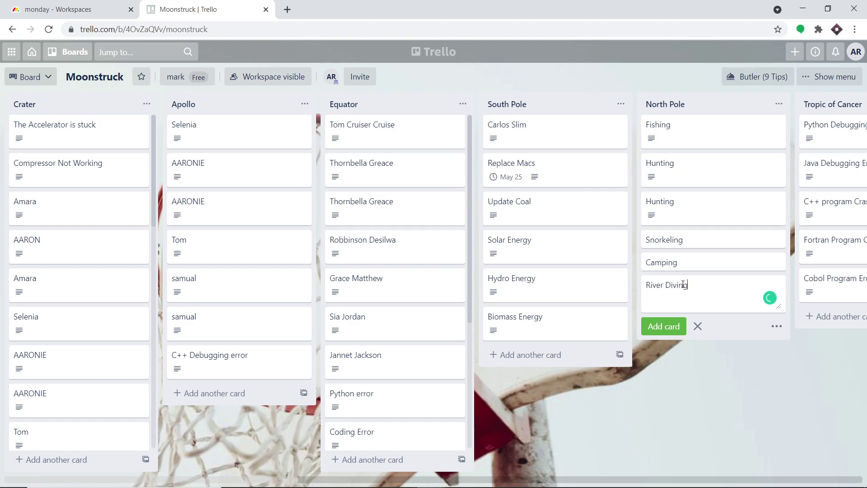
pyautogui.click(669, 326)
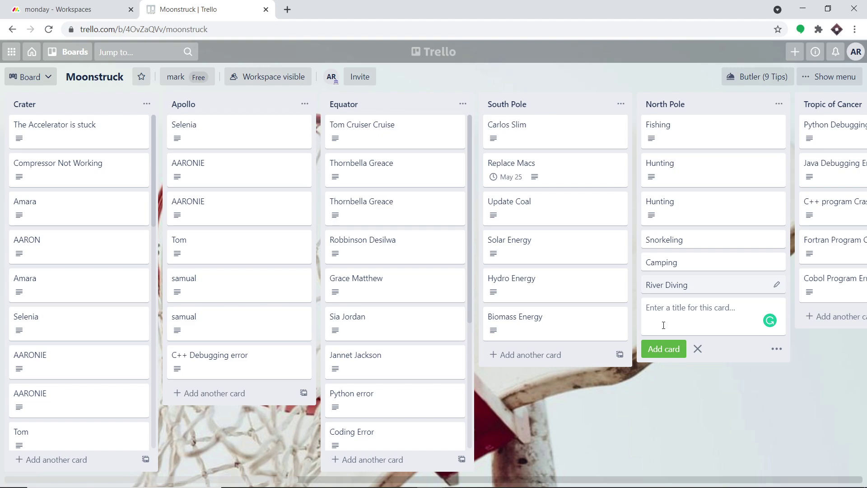
pyautogui.click(68, 9)
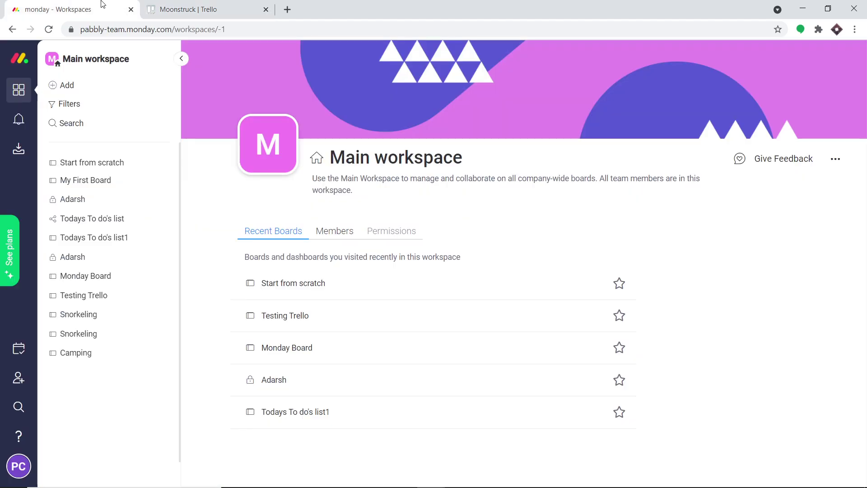
pyautogui.click(49, 30)
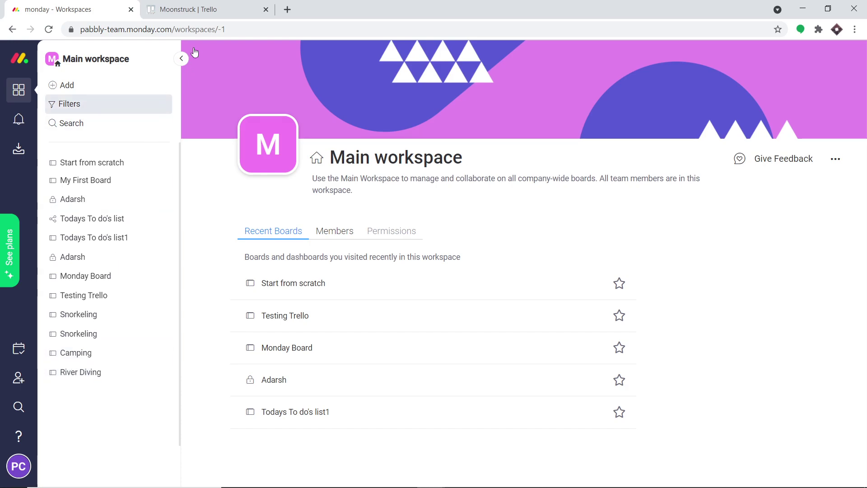
# - After confirming monday.com lists the River Diving board, open a new blank browser tab
pyautogui.click(287, 9)
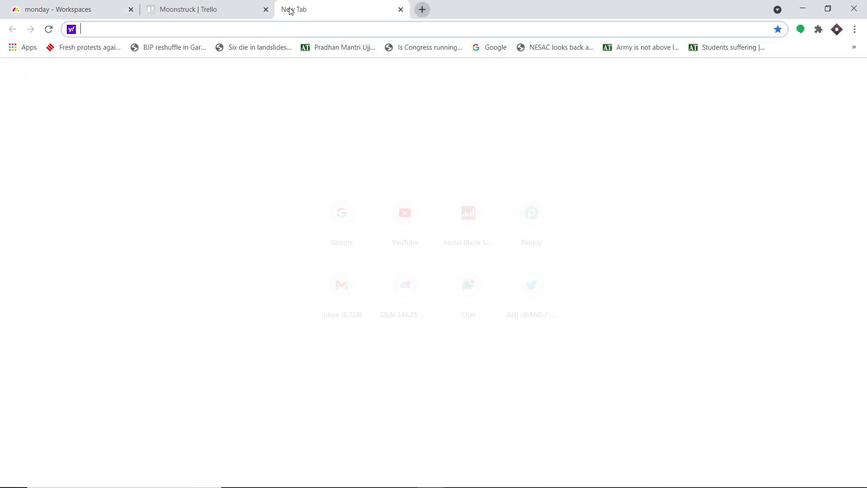
# - Go to pabbly.com, sign in, and launch Pabbly Connect from the apps page
pyautogui.write('p')
pyautogui.press('Return')
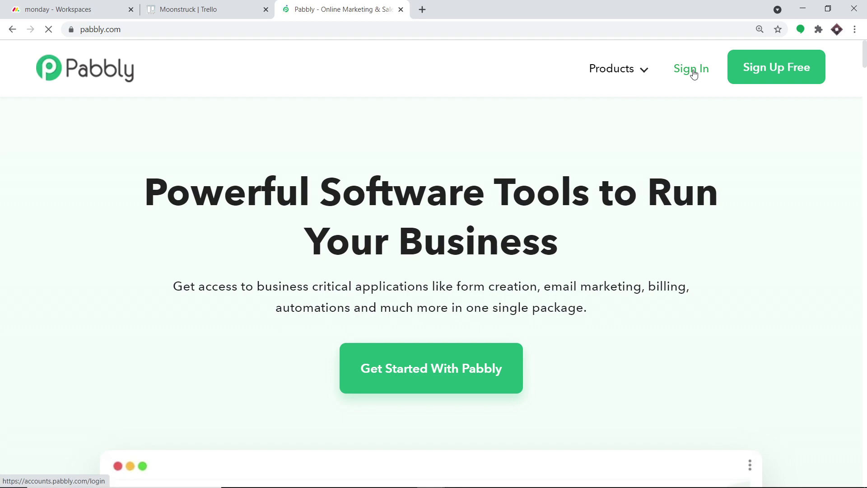
pyautogui.click(694, 73)
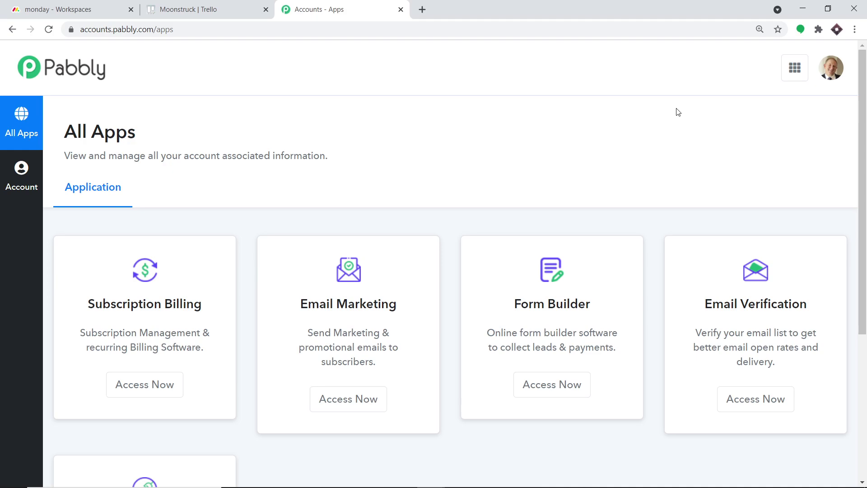
pyautogui.scroll(-5, 673, 113)
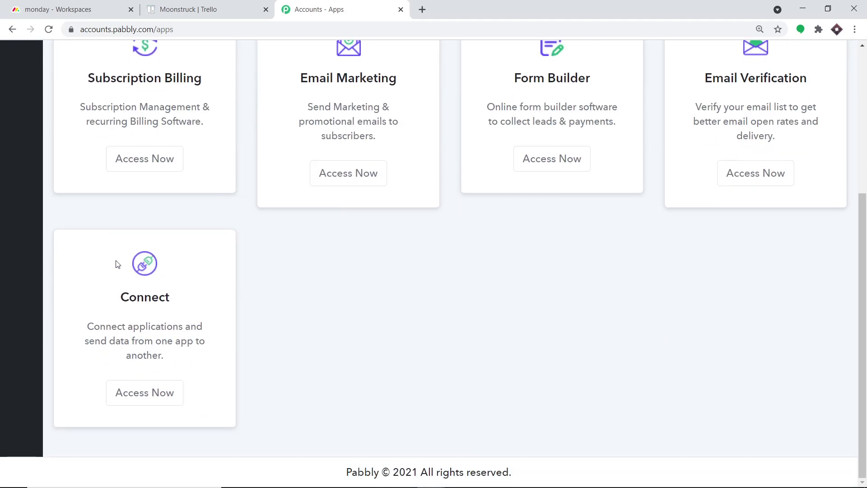
pyautogui.click(137, 391)
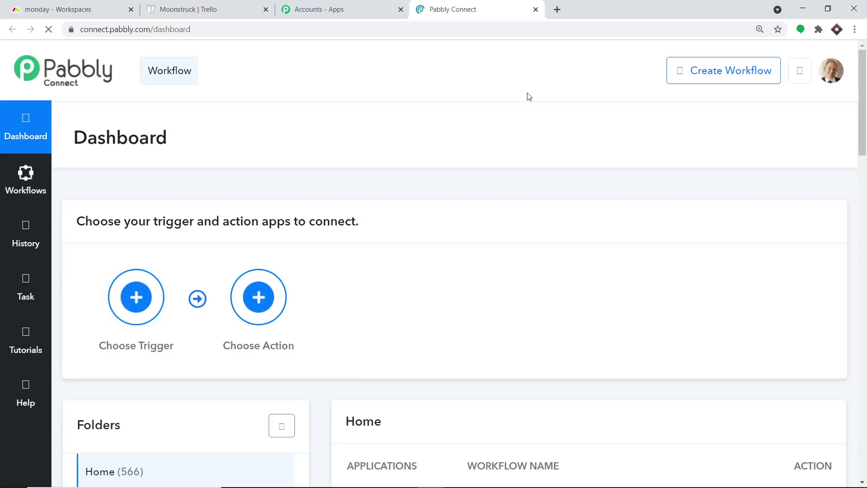
# - Turn off the existing 'Trello Monday' workflow's toggle in the workflow list
pyautogui.click(680, 81)
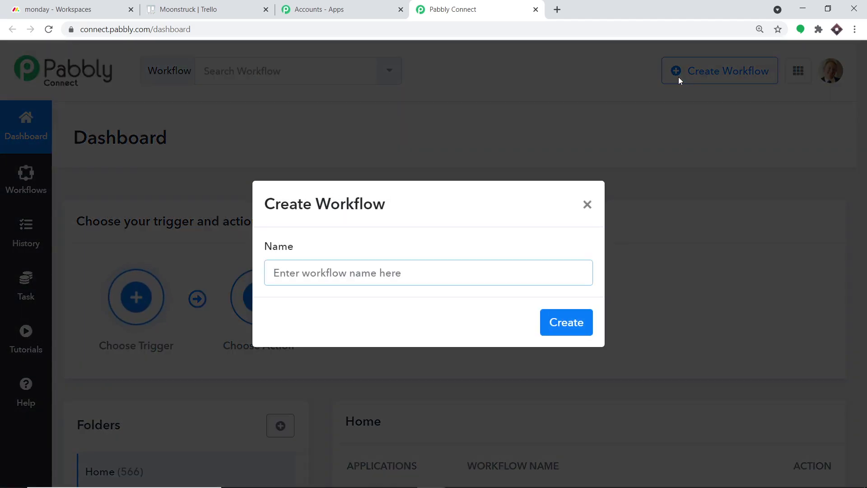
pyautogui.click(587, 204)
pyautogui.scroll(-4, 610, 163)
pyautogui.scroll(-5, 605, 181)
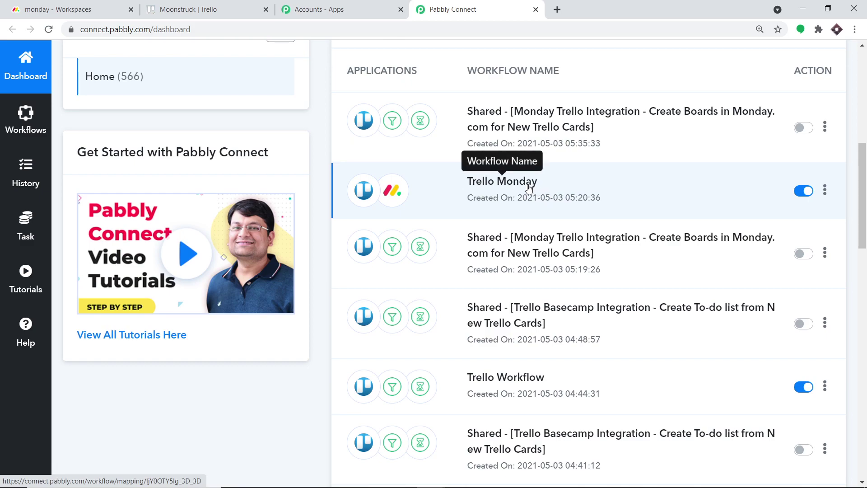
pyautogui.click(803, 194)
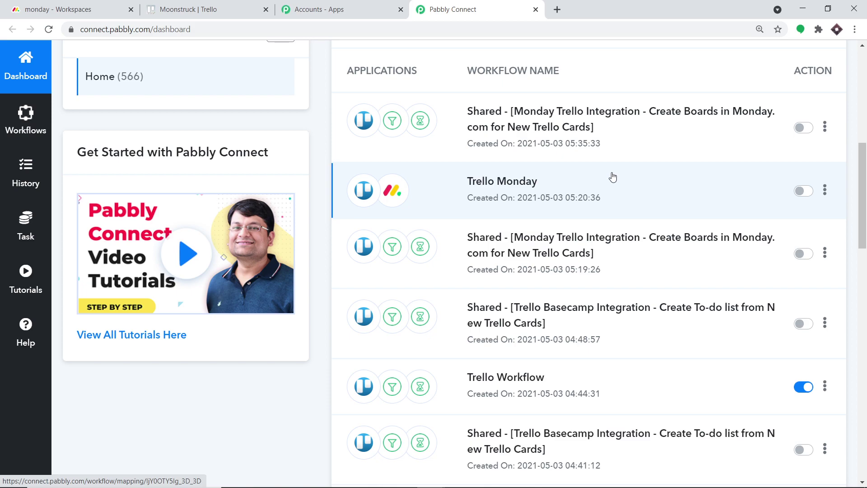
pyautogui.scroll(9, 613, 177)
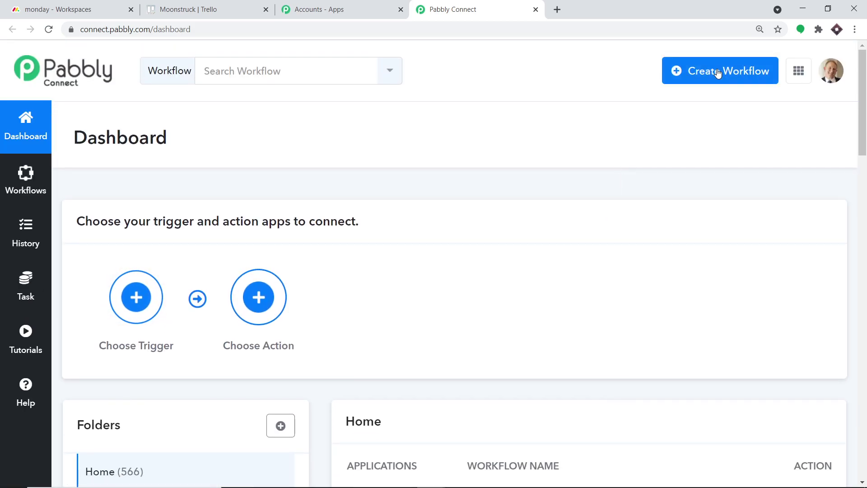
pyautogui.click(718, 73)
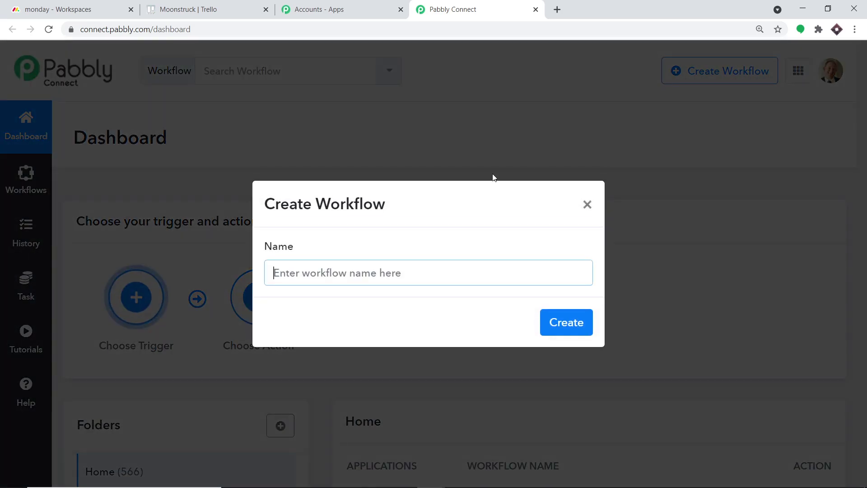
# - Create a new workflow named 'Trello To Monday'
pyautogui.click(320, 277)
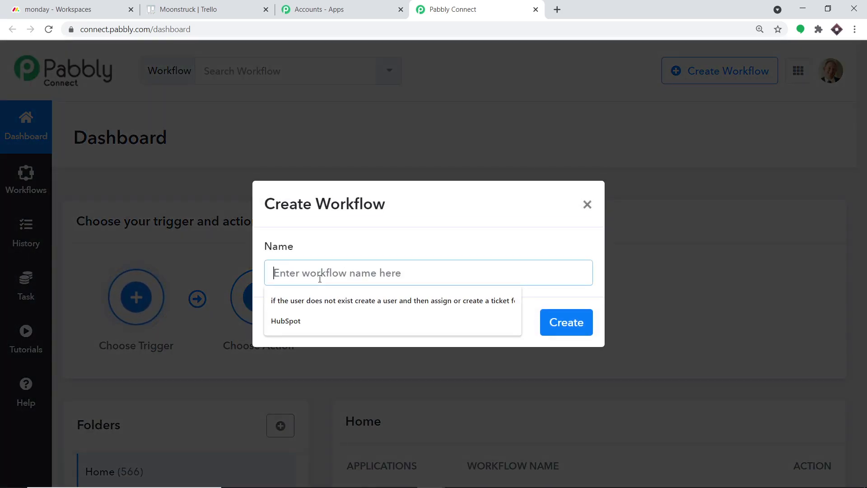
pyautogui.write('Trello To Monday')
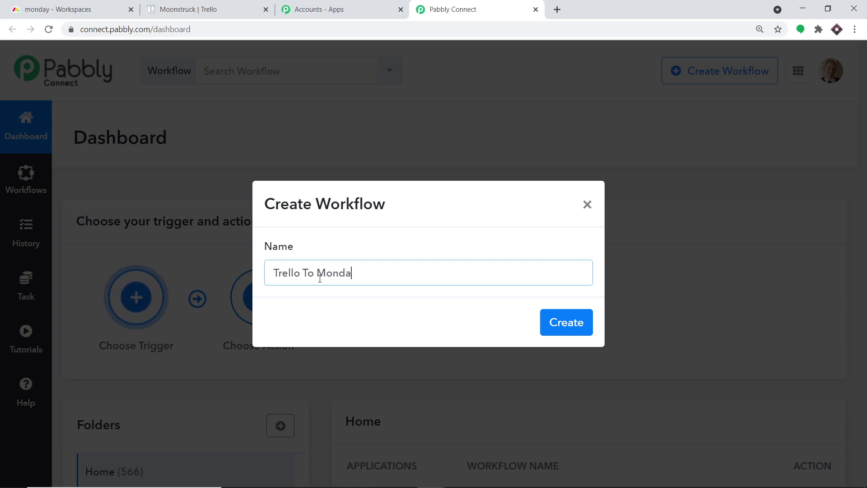
pyautogui.click(551, 322)
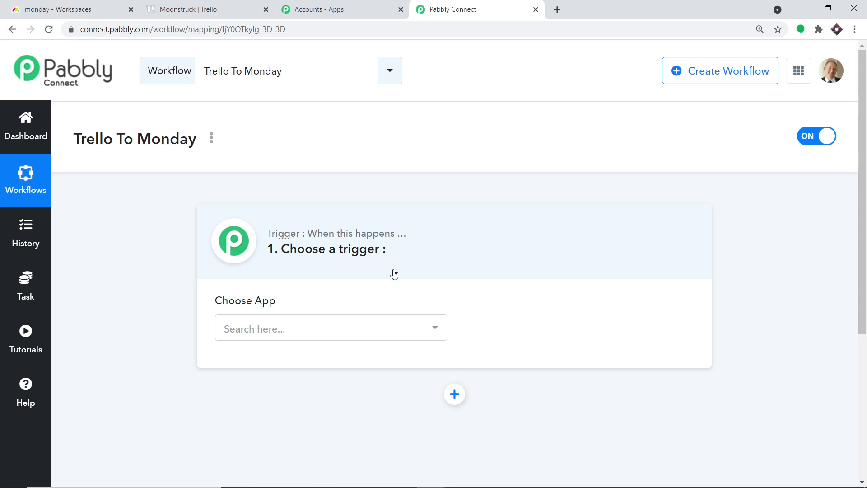
# - Search 'trello' and choose Trello as the trigger app, with New Card as the trigger event
pyautogui.click(306, 330)
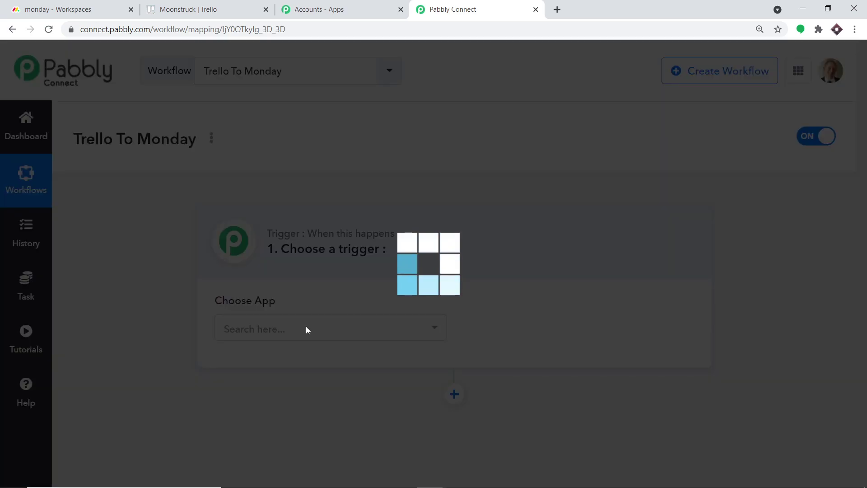
pyautogui.write('trello')
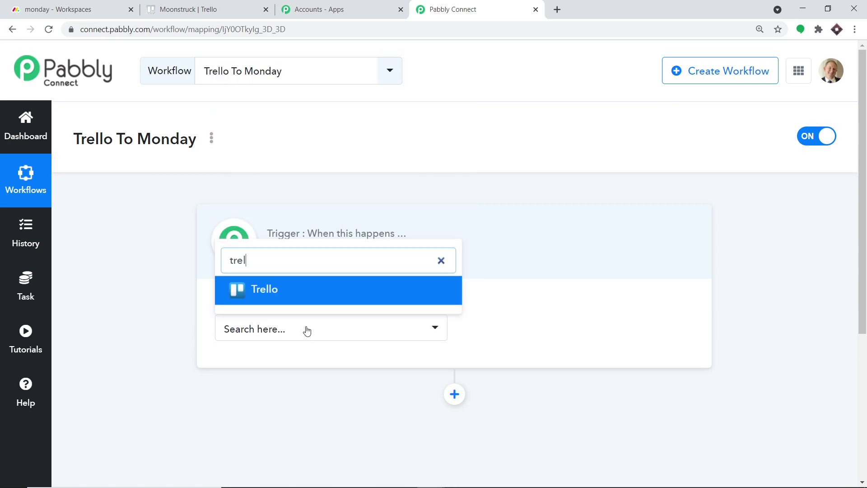
pyautogui.click(307, 297)
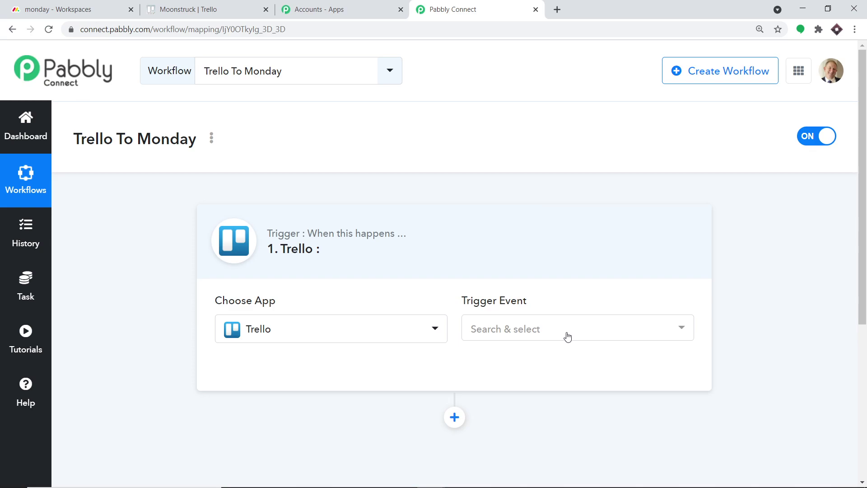
pyautogui.click(567, 334)
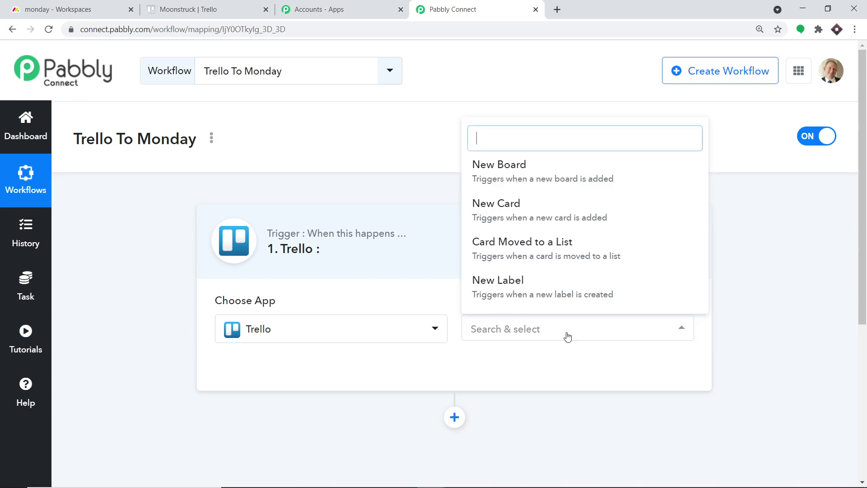
pyautogui.click(548, 218)
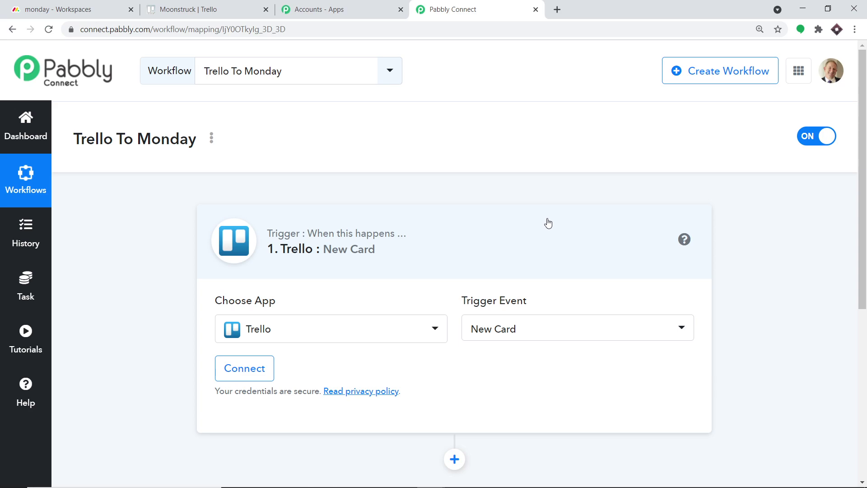
pyautogui.click(542, 330)
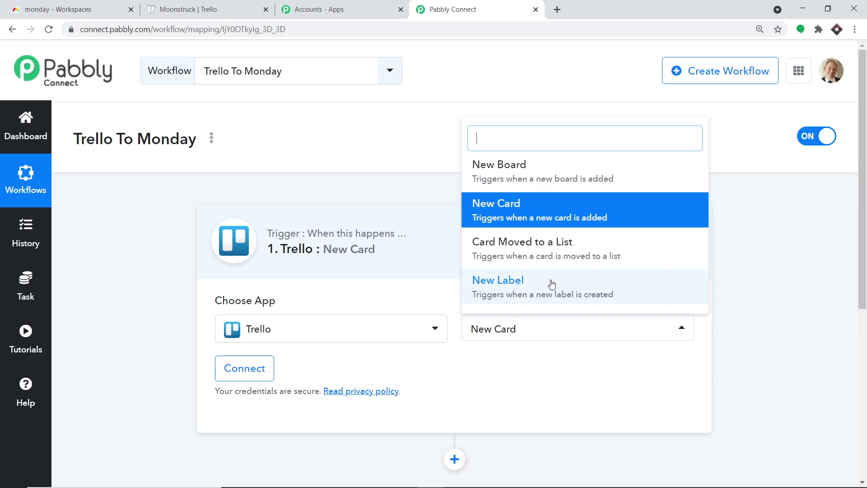
pyautogui.click(22, 396)
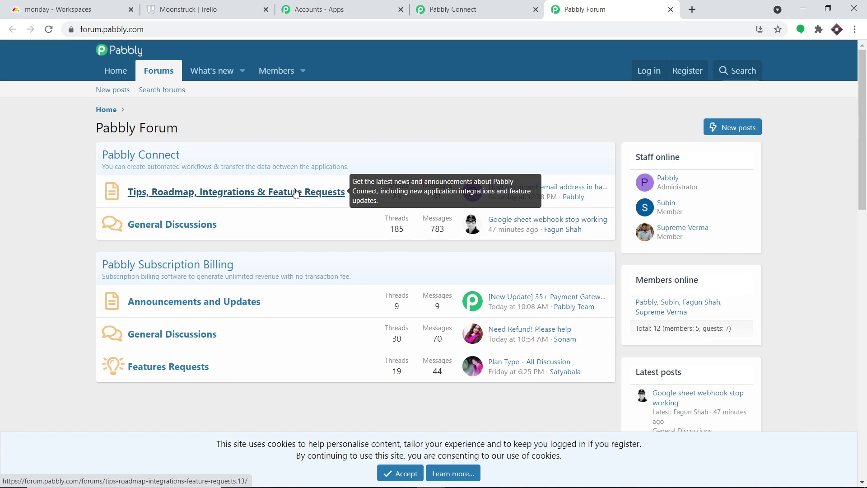
# - Back in the workflow, open the Trello credentials form to connect the account
pyautogui.click(453, 9)
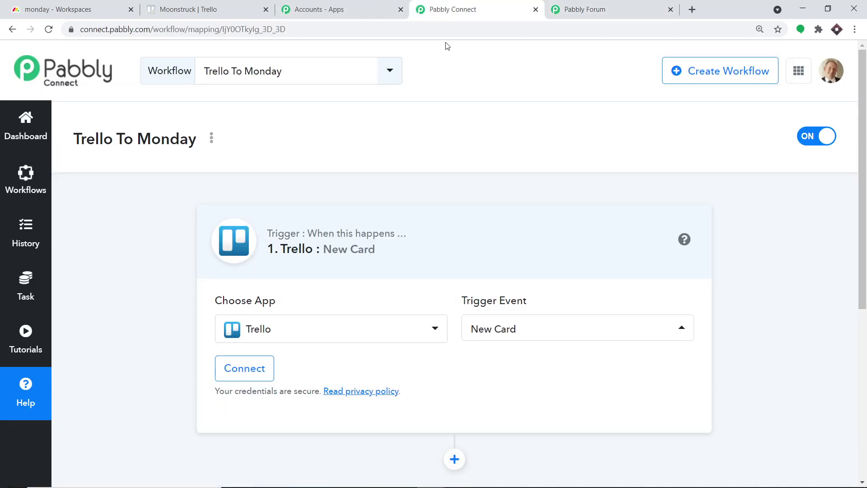
pyautogui.scroll(-3, 445, 146)
pyautogui.click(233, 251)
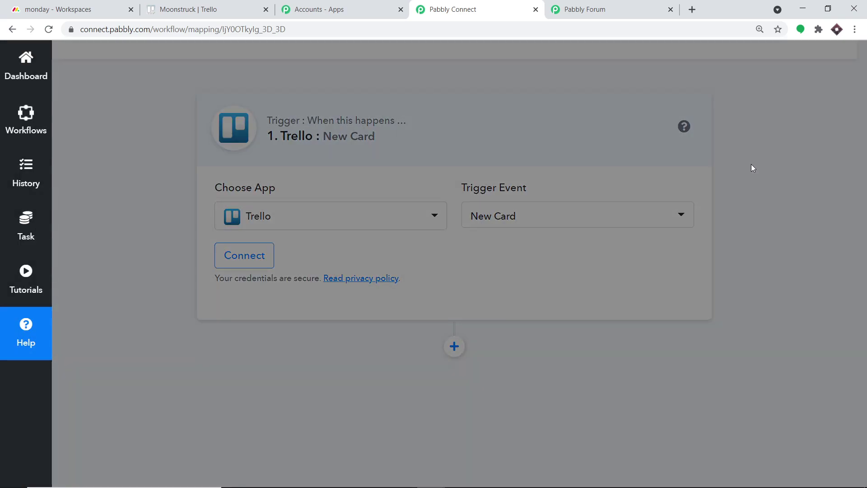
pyautogui.scroll(-3, 674, 187)
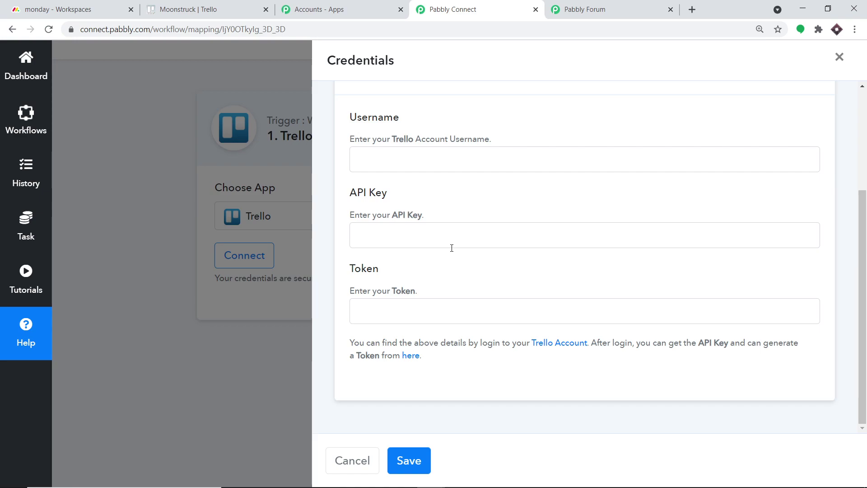
# - Copy the API key from Trello's developer page and paste it into Pabbly's API Key field
pyautogui.click(411, 356)
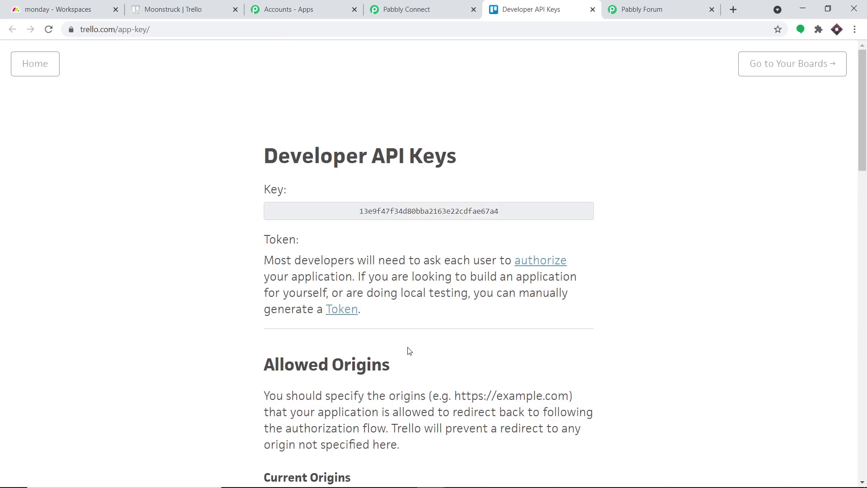
pyautogui.click(449, 205)
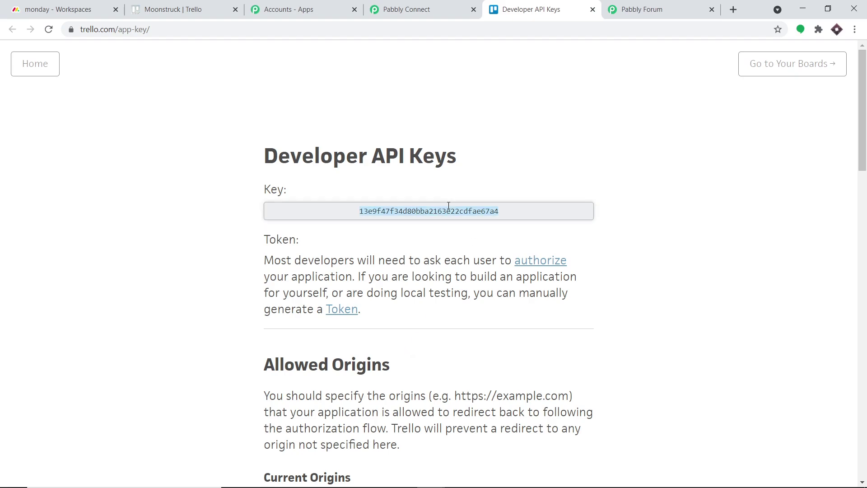
pyautogui.rightClick(452, 208)
pyautogui.click(459, 216)
pyautogui.click(413, 6)
pyautogui.click(389, 234)
pyautogui.rightClick(389, 235)
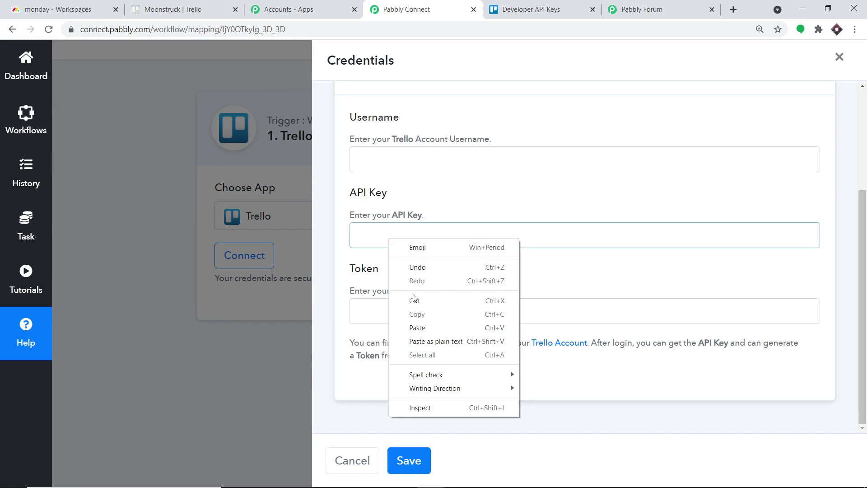
pyautogui.click(415, 327)
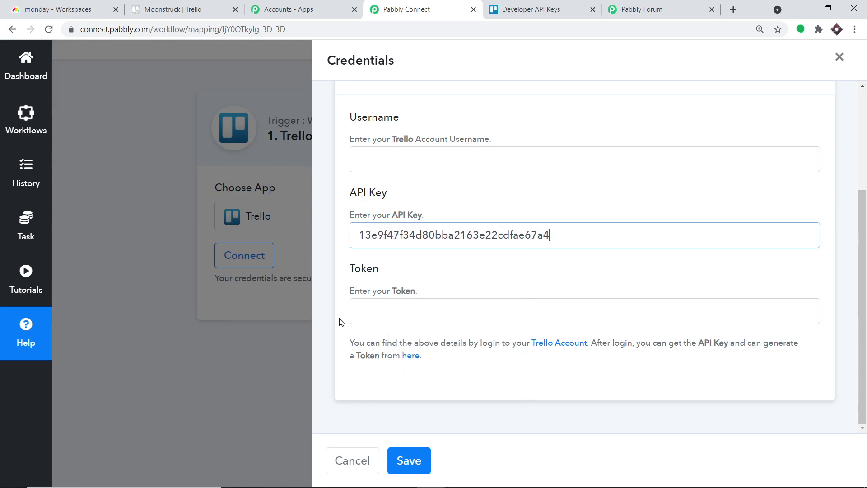
pyautogui.click(536, 4)
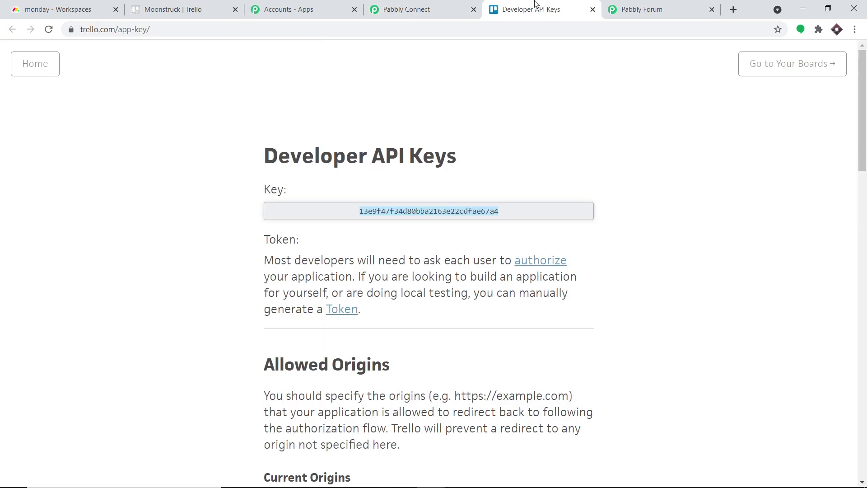
pyautogui.click(352, 311)
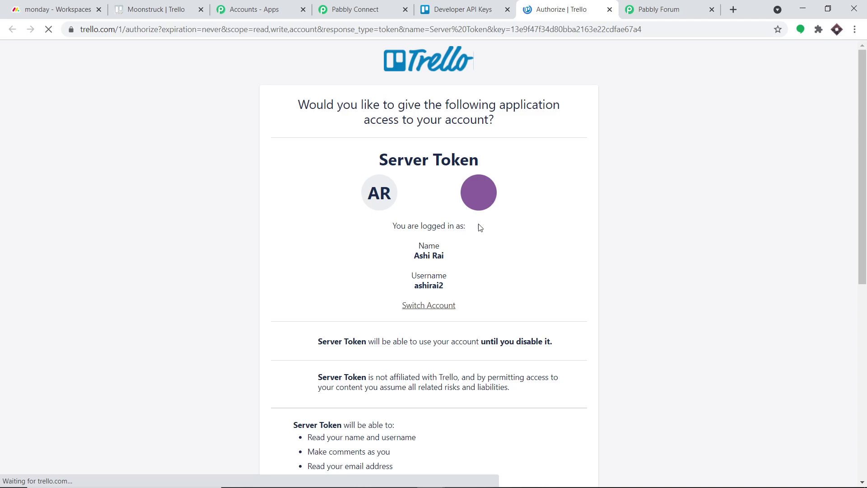
# - Copy the Trello account username into Pabbly's Username field
pyautogui.doubleClick(417, 288)
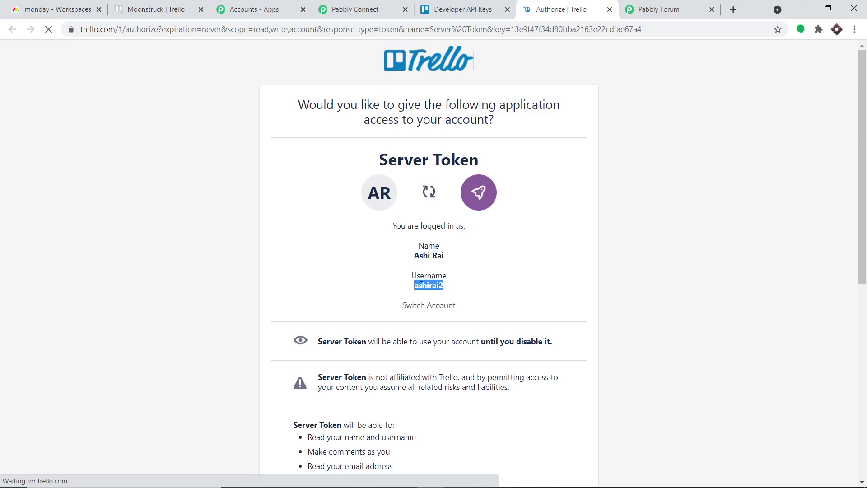
pyautogui.rightClick(427, 290)
pyautogui.click(429, 293)
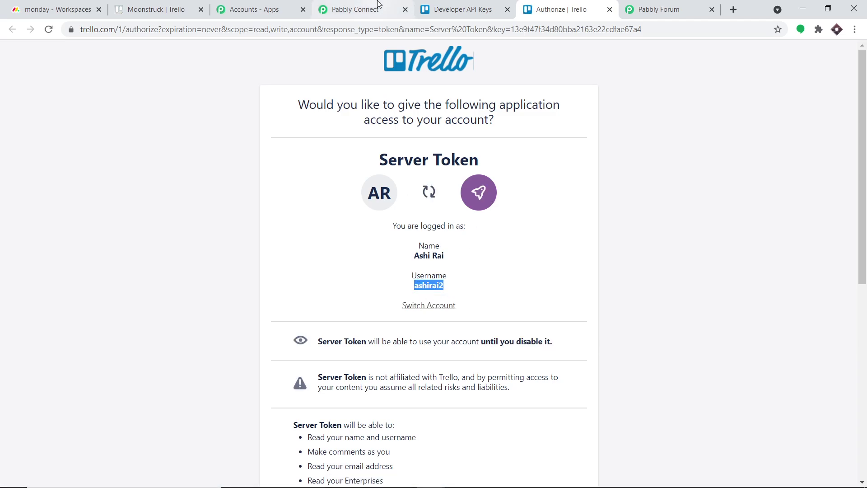
pyautogui.click(357, 9)
pyautogui.click(387, 158)
pyautogui.rightClick(393, 168)
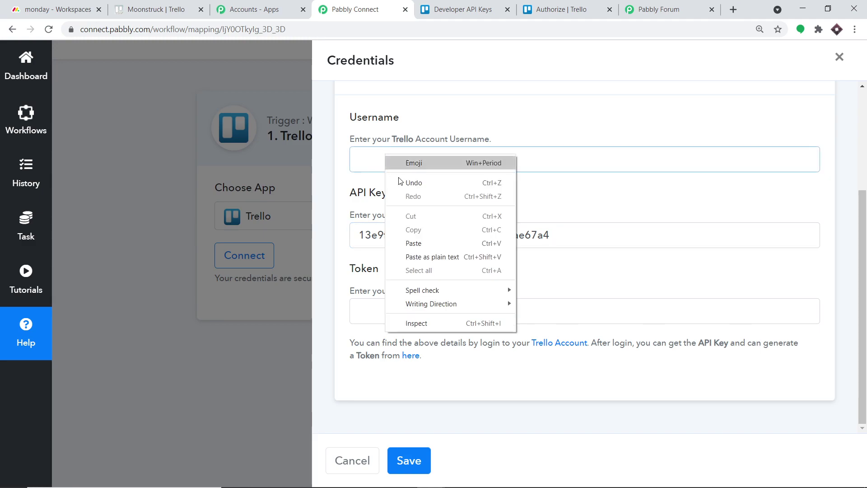
pyautogui.click(418, 244)
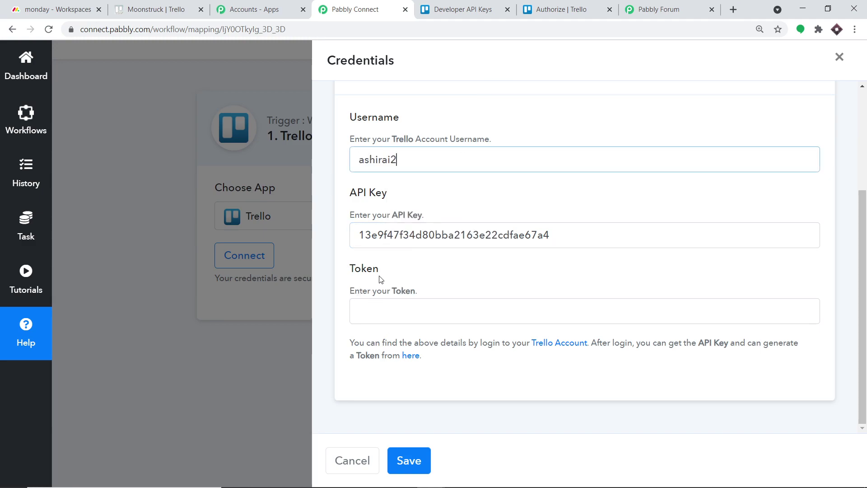
# - Allow the Trello Server Token access and copy the generated token
pyautogui.click(562, 9)
pyautogui.scroll(-8, 527, 168)
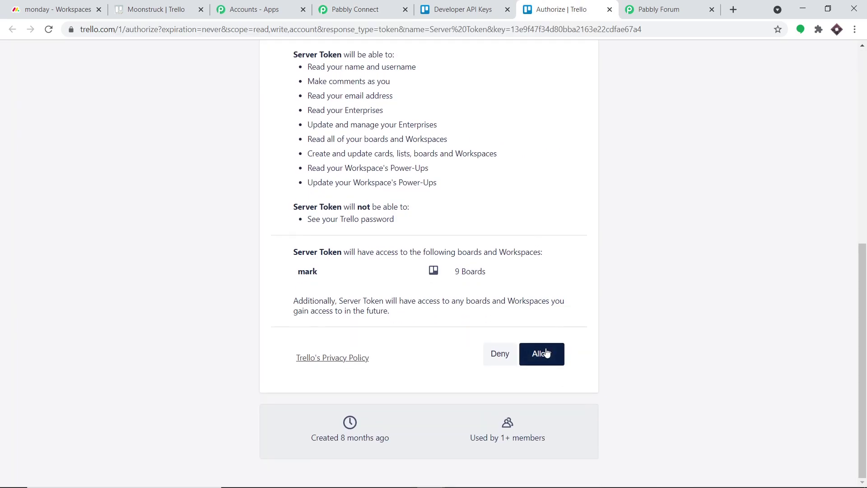
pyautogui.click(547, 352)
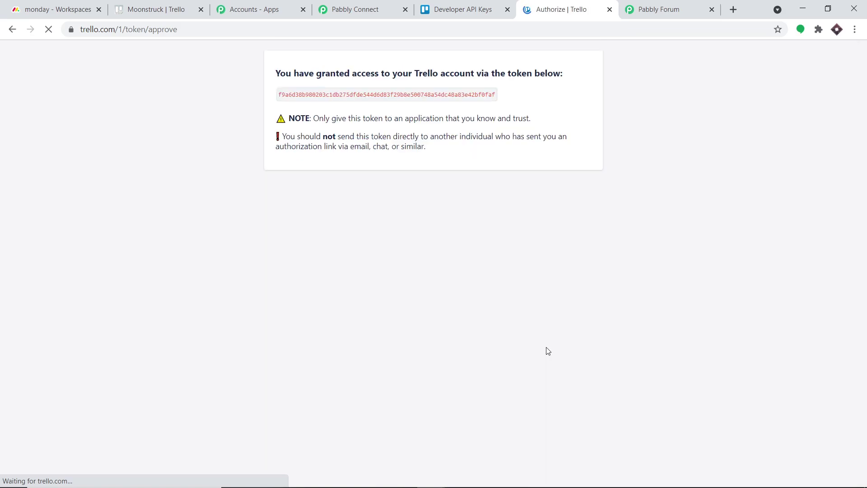
pyautogui.doubleClick(449, 95)
pyautogui.rightClick(449, 95)
pyautogui.click(456, 104)
pyautogui.click(382, 12)
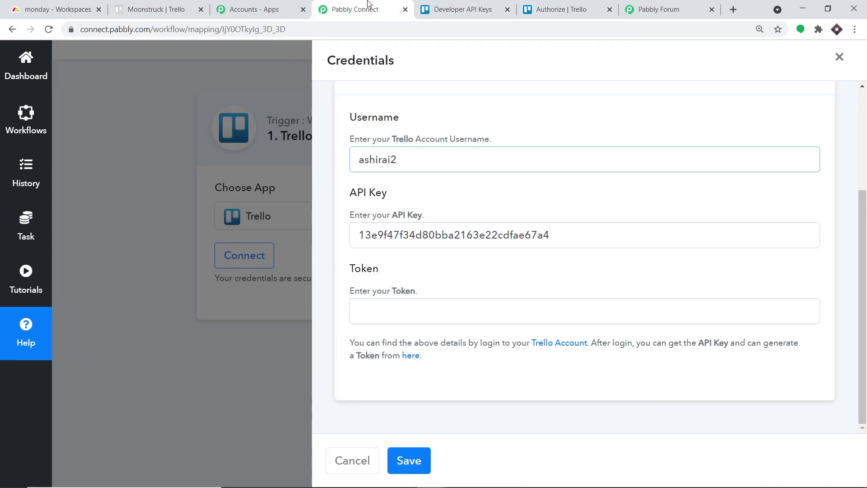
pyautogui.rightClick(406, 314)
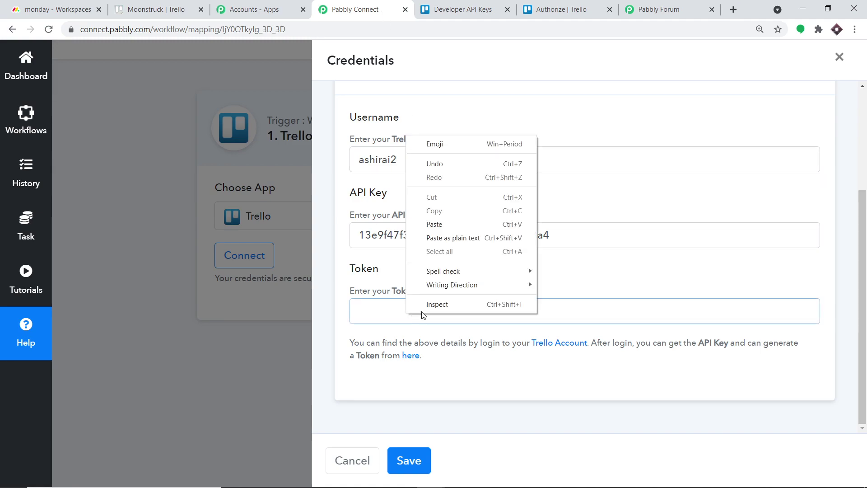
# - Paste the token into the Token field and save the Trello connection
pyautogui.click(448, 223)
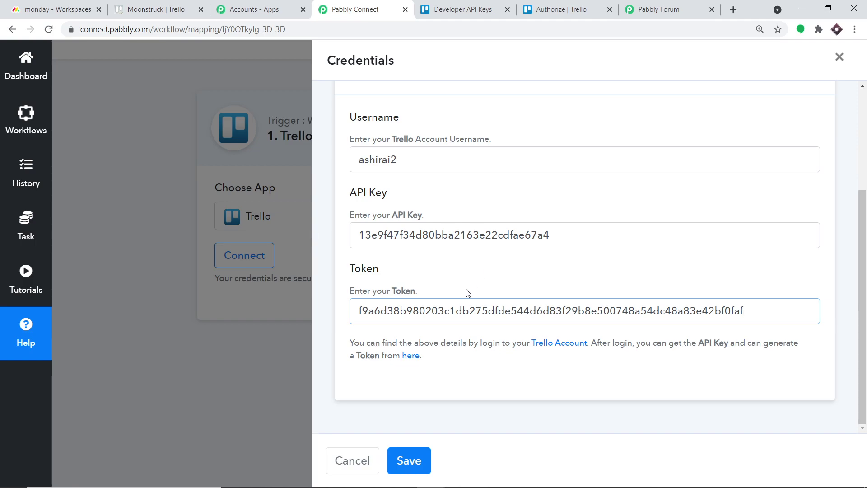
pyautogui.click(418, 460)
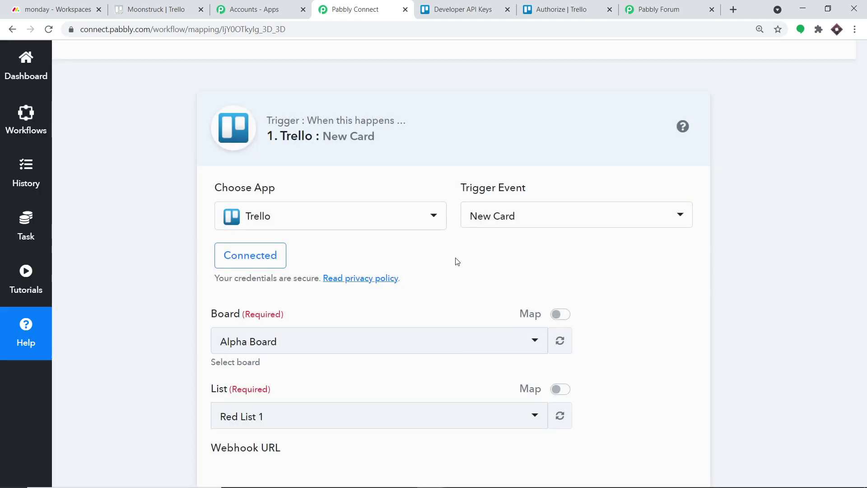
pyautogui.scroll(-4, 478, 222)
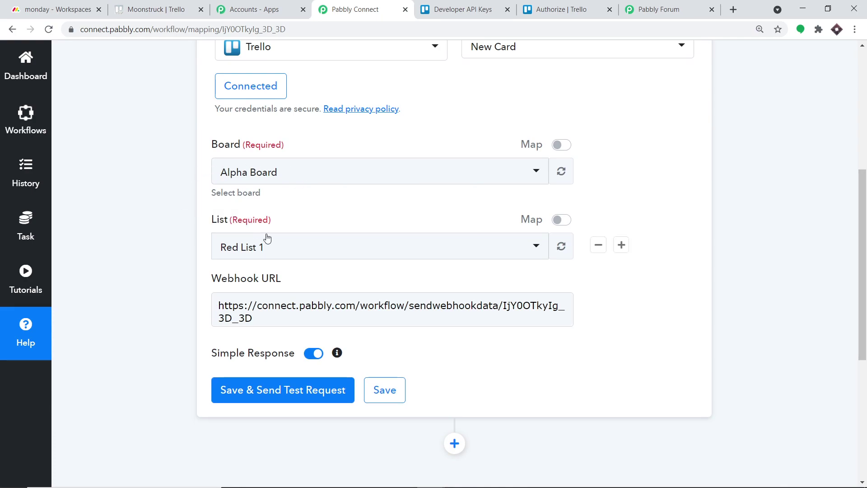
# - Set the New Card trigger to watch the Moonstruck board, with the Crater list
pyautogui.click(289, 172)
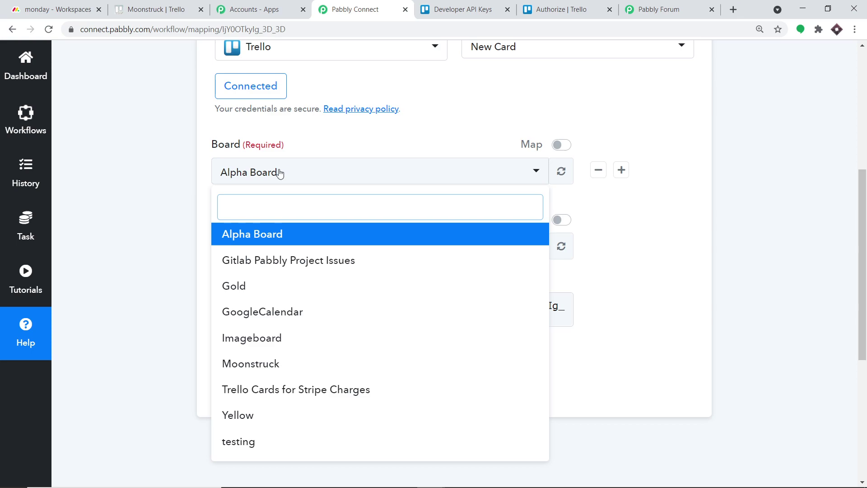
pyautogui.click(141, 7)
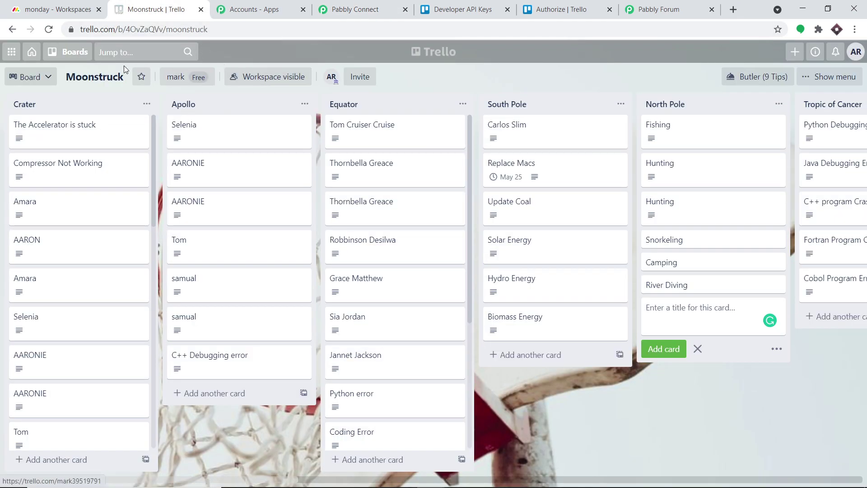
pyautogui.click(77, 56)
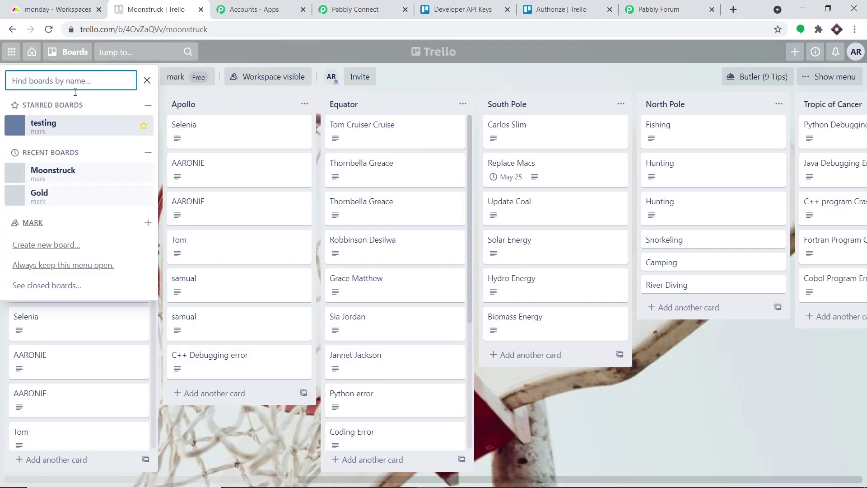
pyautogui.click(85, 172)
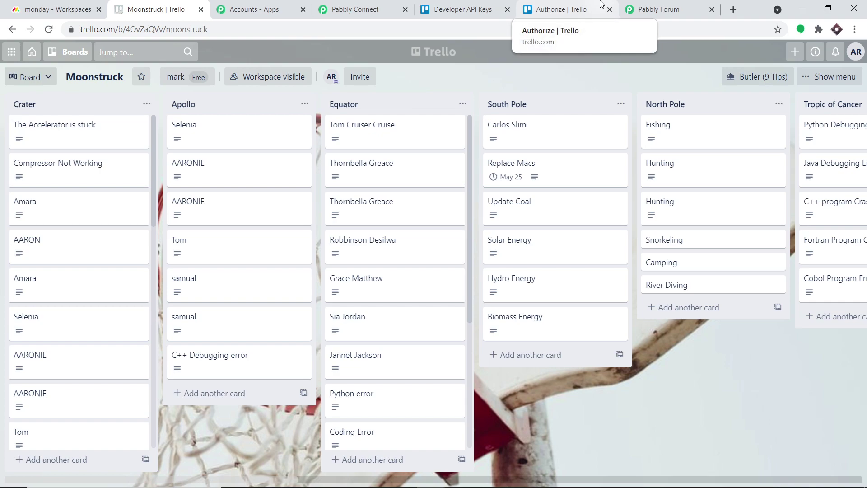
pyautogui.click(357, 9)
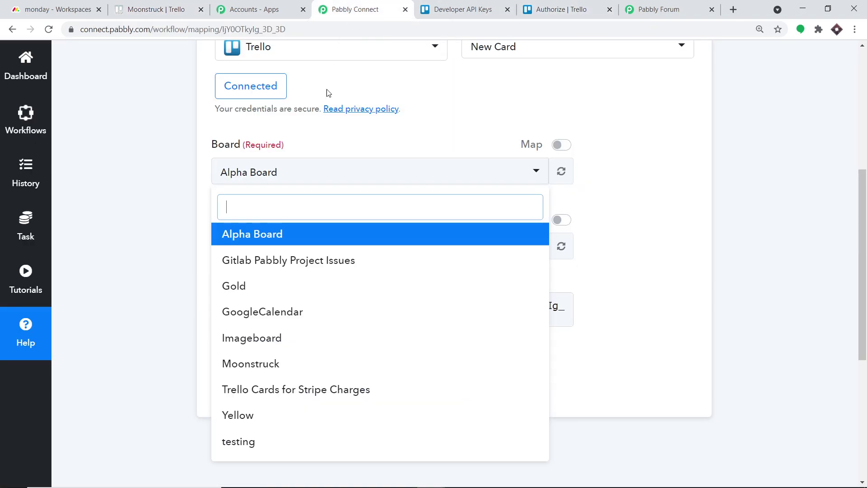
pyautogui.click(277, 361)
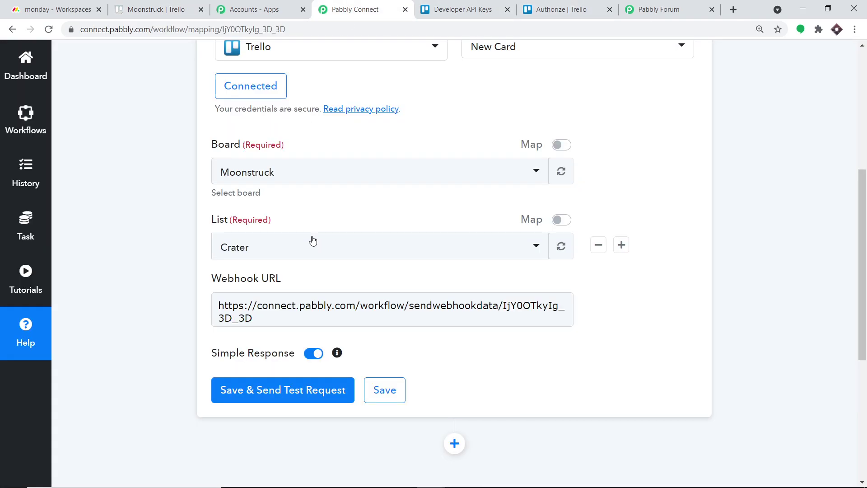
pyautogui.click(128, 6)
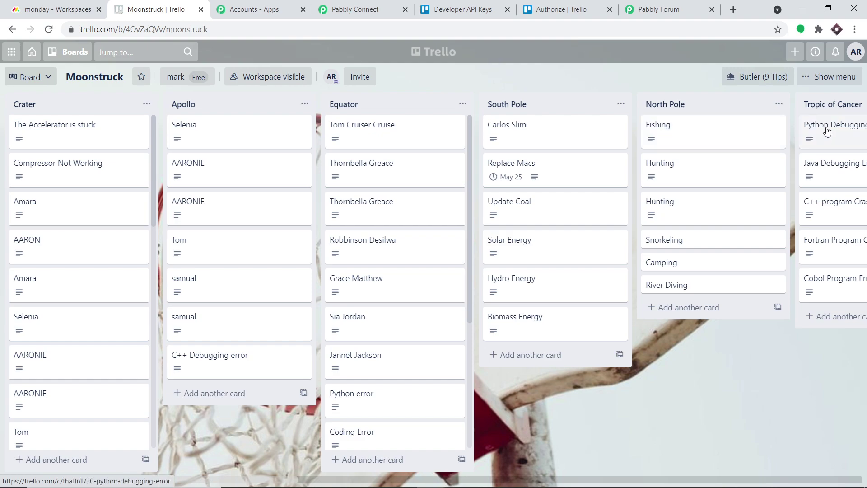
pyautogui.hscroll(10, 495, 480)
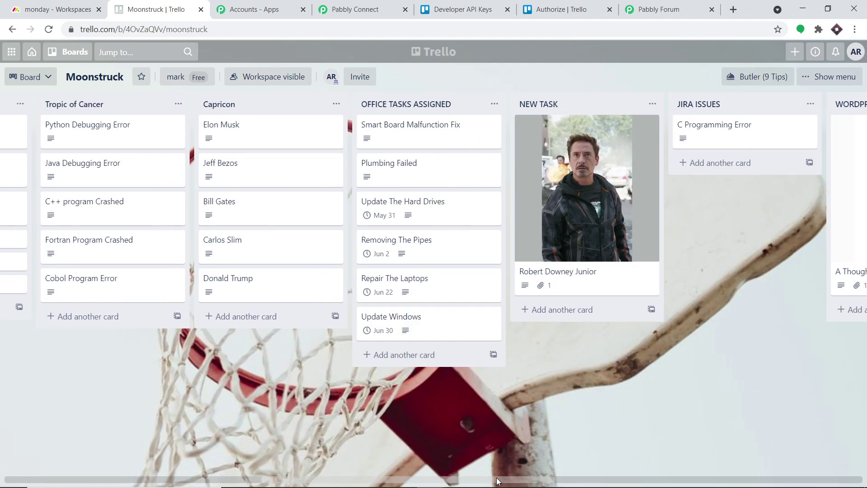
pyautogui.hscroll(11, 497, 480)
pyautogui.hscroll(-20, 191, 318)
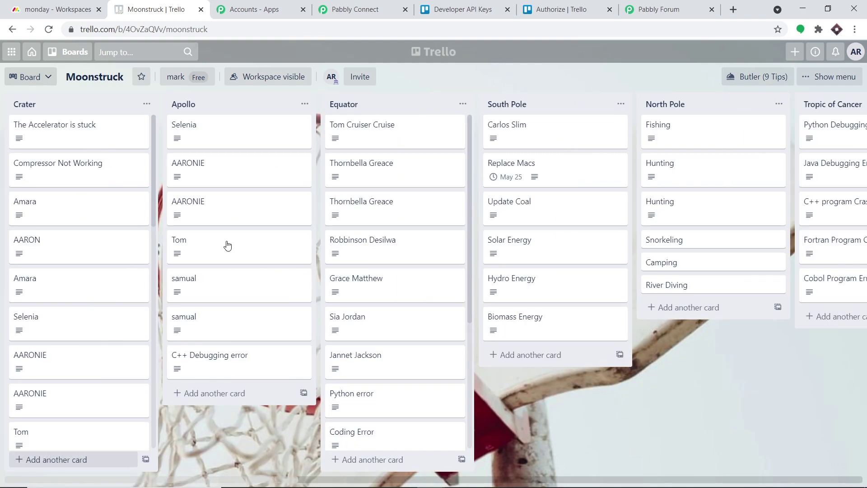
pyautogui.click(355, 9)
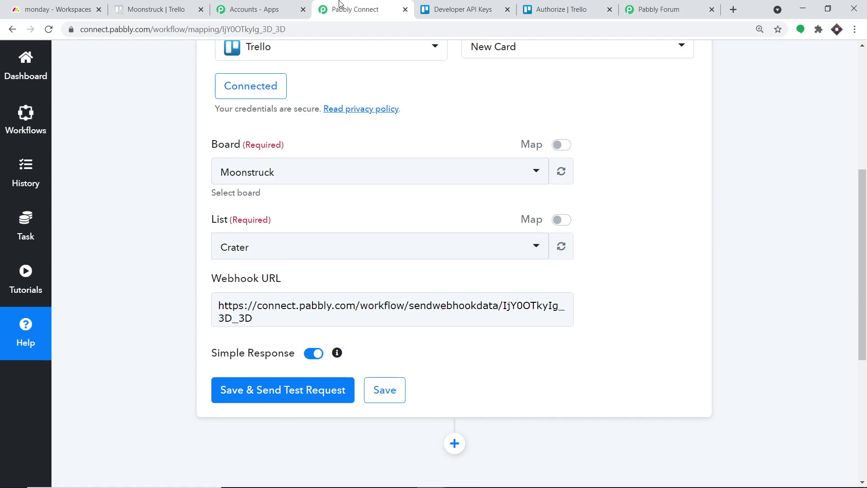
pyautogui.click(316, 250)
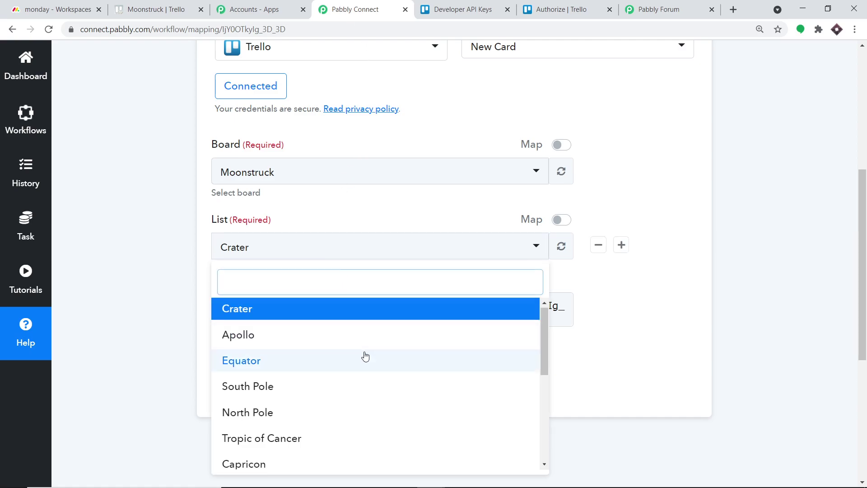
pyautogui.scroll(-5, 365, 356)
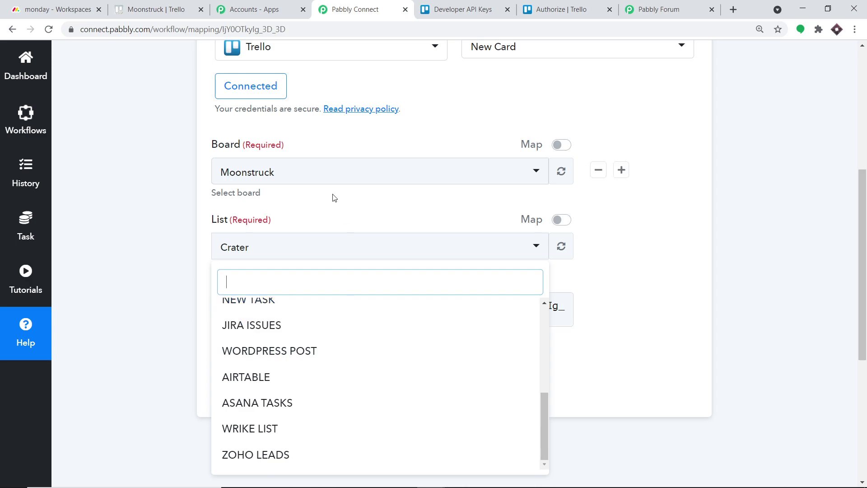
pyautogui.click(368, 133)
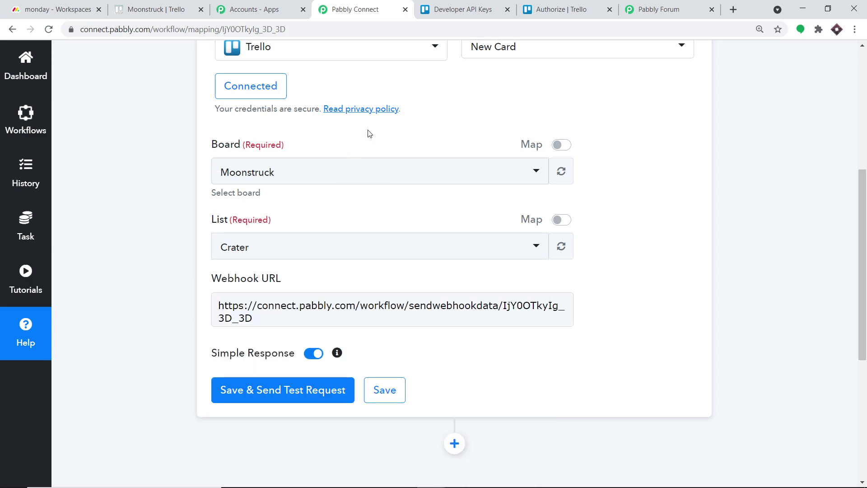
pyautogui.click(123, 4)
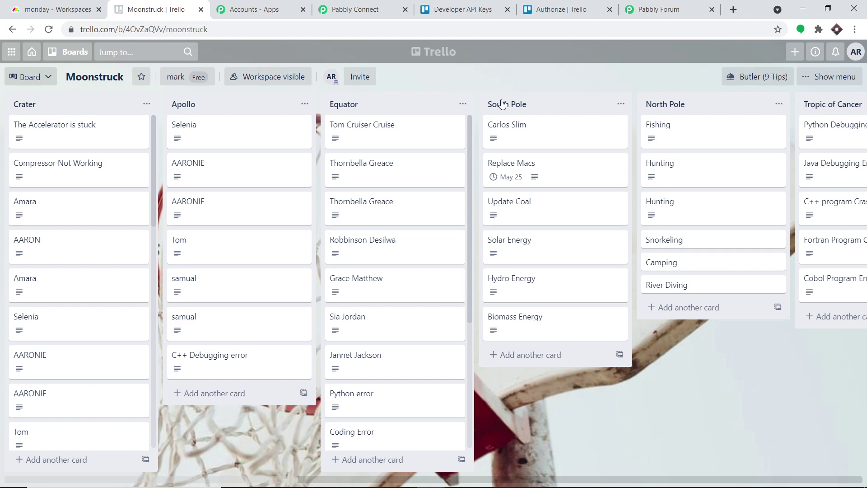
# - Add a new empty list named MONDAY to the Moonstruck Trello board
pyautogui.click(533, 481)
pyautogui.moveTo(535, 482); pyautogui.dragTo(866, 468)
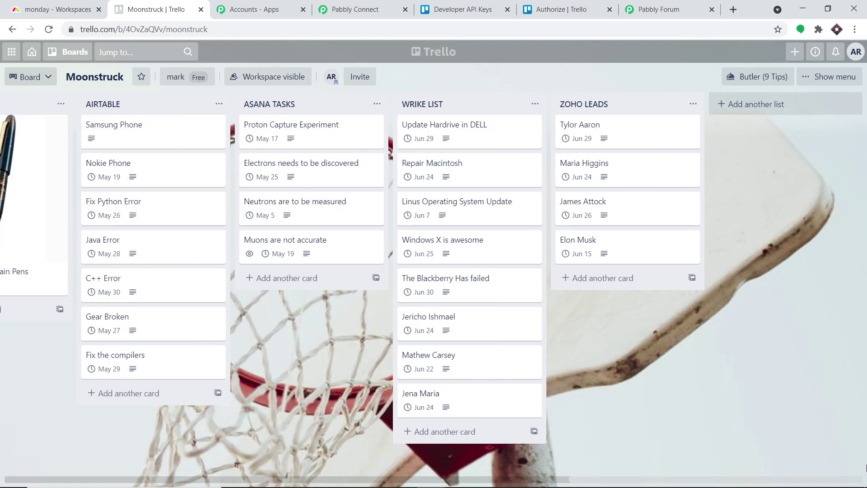
pyautogui.click(768, 106)
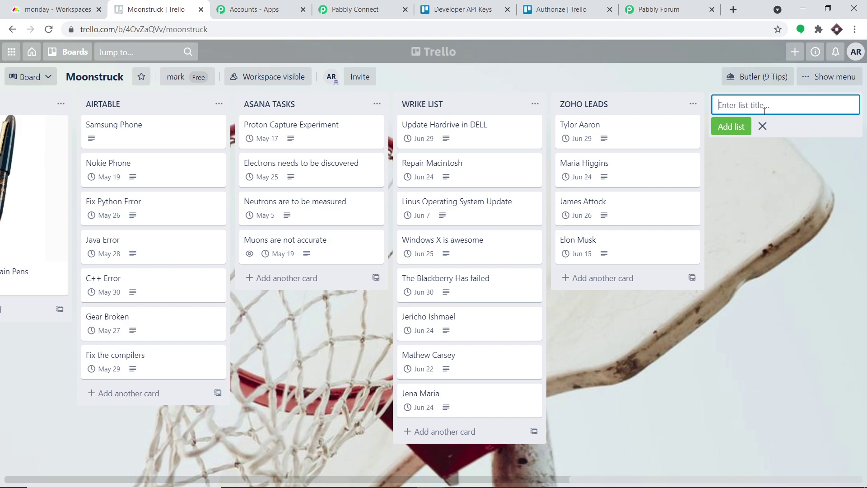
pyautogui.write('MONDAY')
pyautogui.click(738, 129)
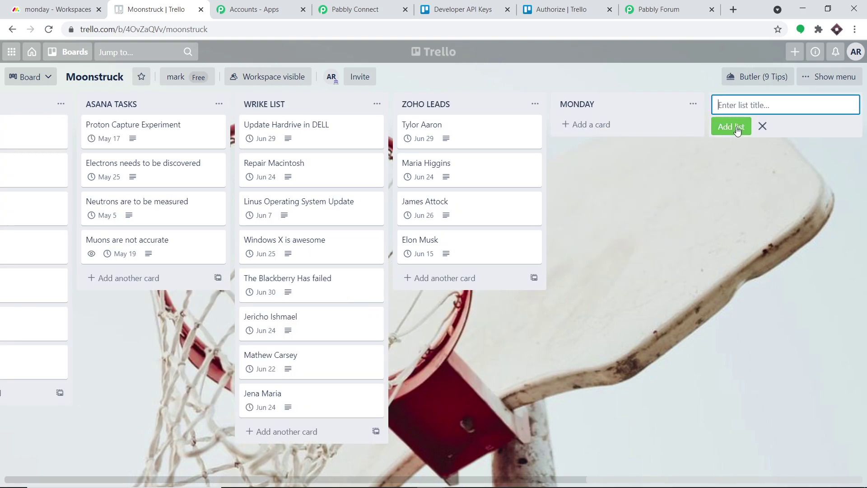
pyautogui.click(350, 4)
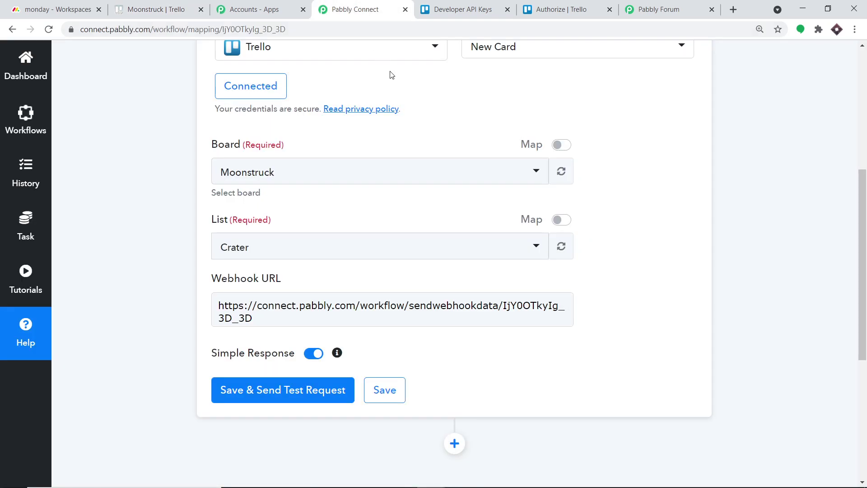
# - Refresh the Trello lists and set the New Card trigger to watch the MONDAY list
pyautogui.click(567, 247)
pyautogui.click(344, 247)
pyautogui.scroll(-1, 392, 307)
pyautogui.scroll(-6, 393, 320)
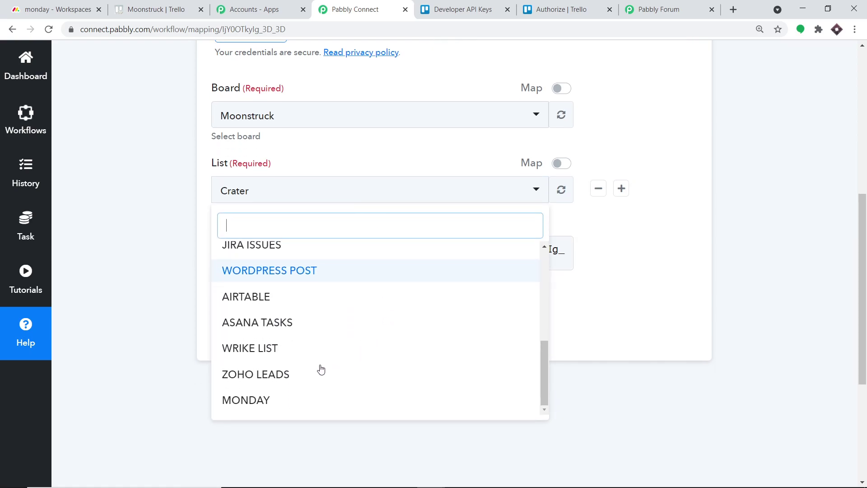
pyautogui.click(270, 455)
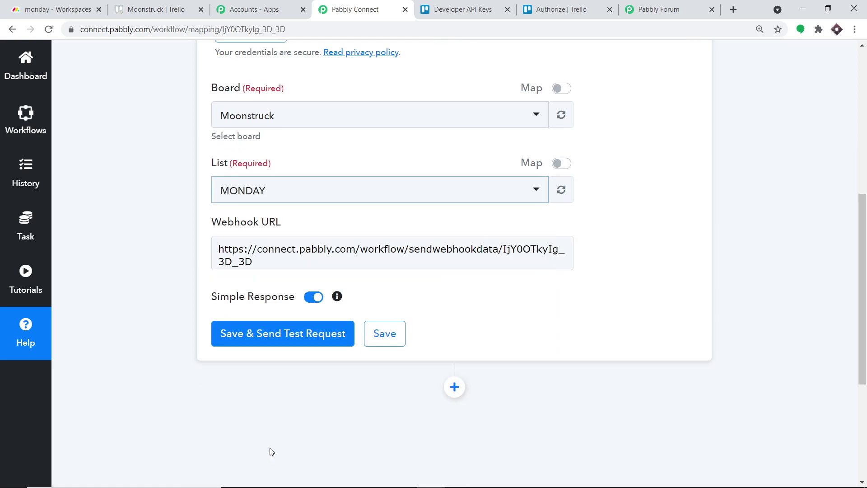
pyautogui.scroll(1, 365, 345)
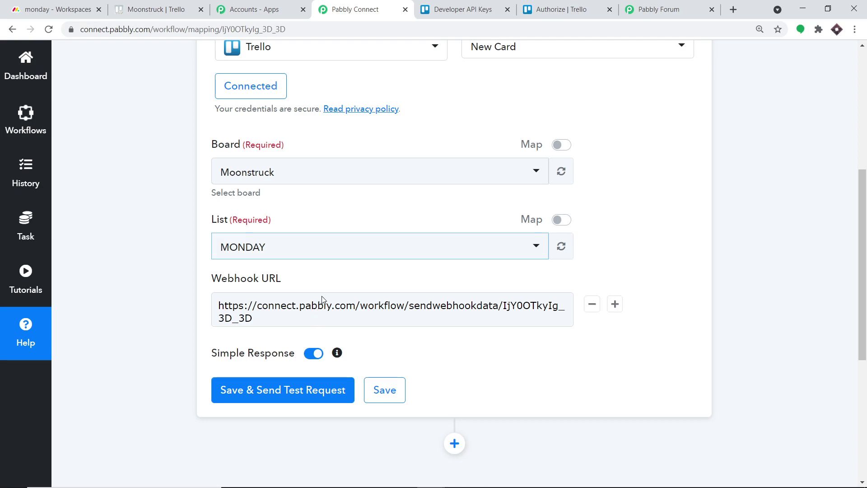
pyautogui.moveTo(299, 317); pyautogui.dragTo(221, 294)
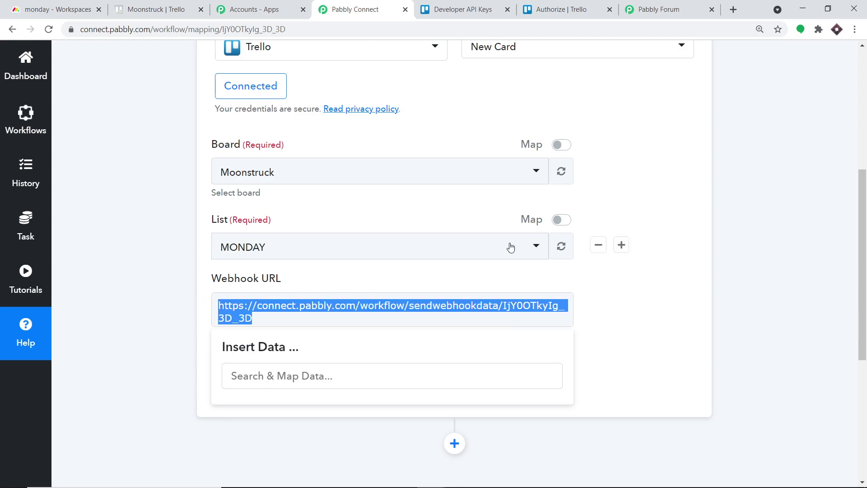
pyautogui.click(776, 145)
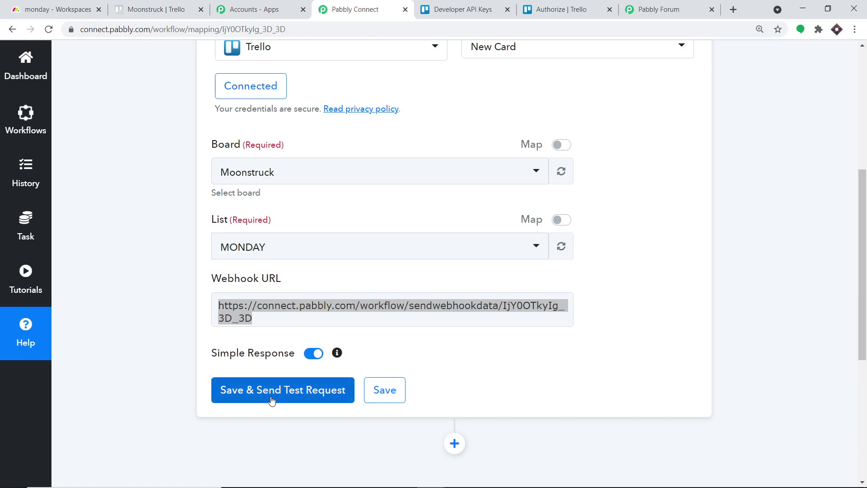
# - Save the trigger and send a test request
pyautogui.scroll(-1, 272, 401)
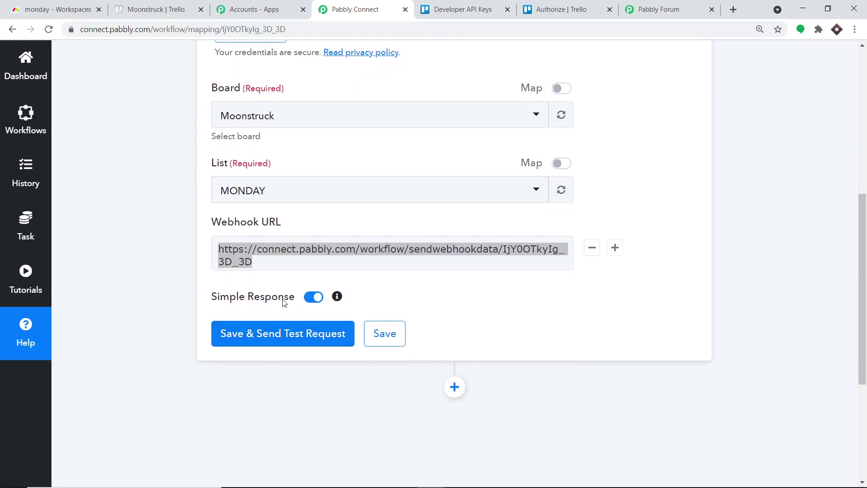
pyautogui.click(286, 334)
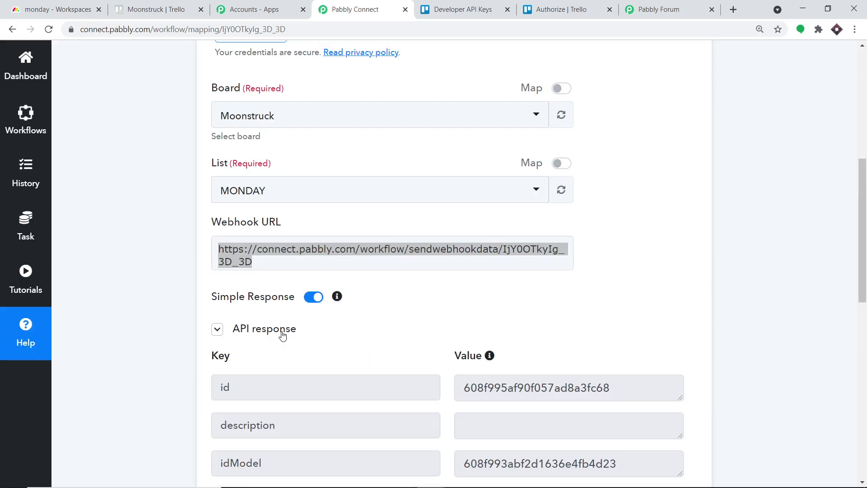
pyautogui.scroll(-3, 513, 267)
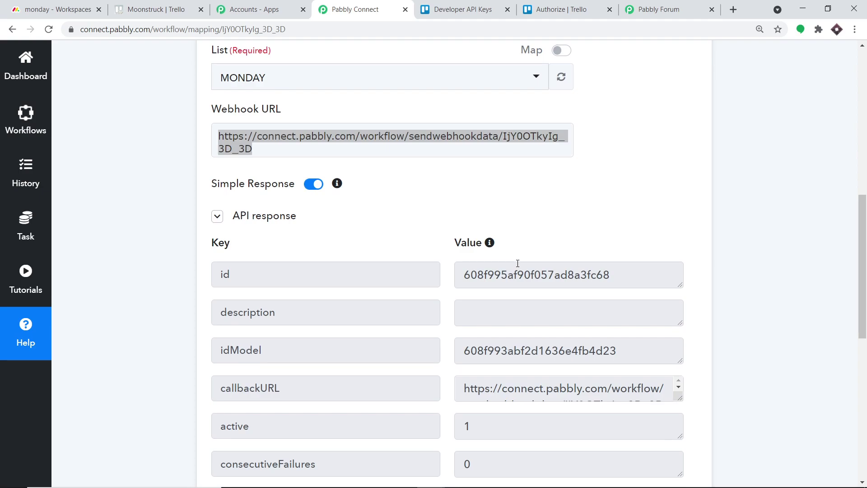
pyautogui.scroll(5, 517, 264)
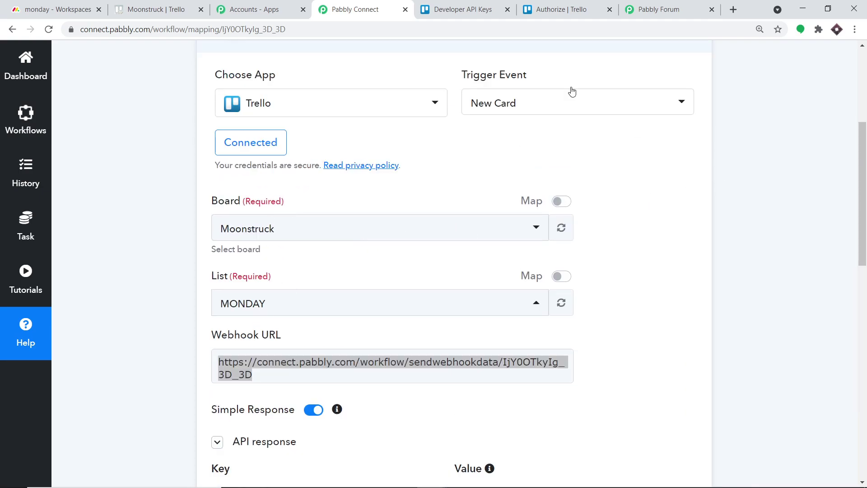
# - Start capturing the webhook response so the trigger waits for a new card
pyautogui.click(156, 9)
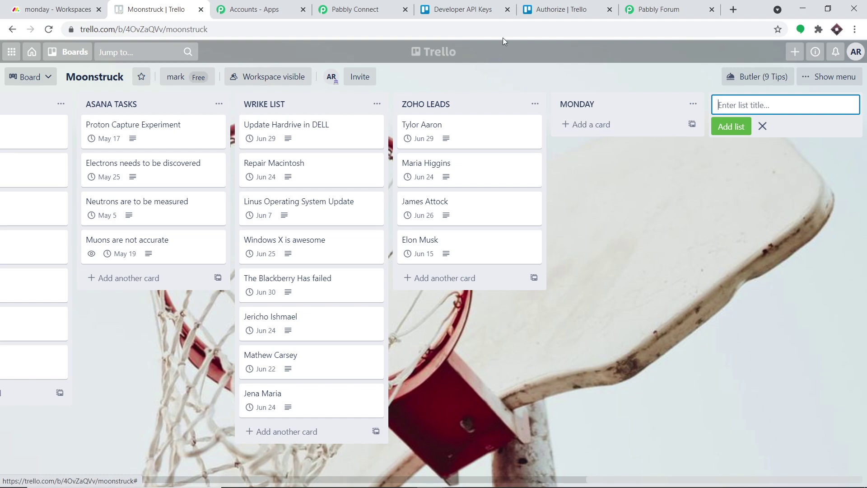
pyautogui.click(361, 9)
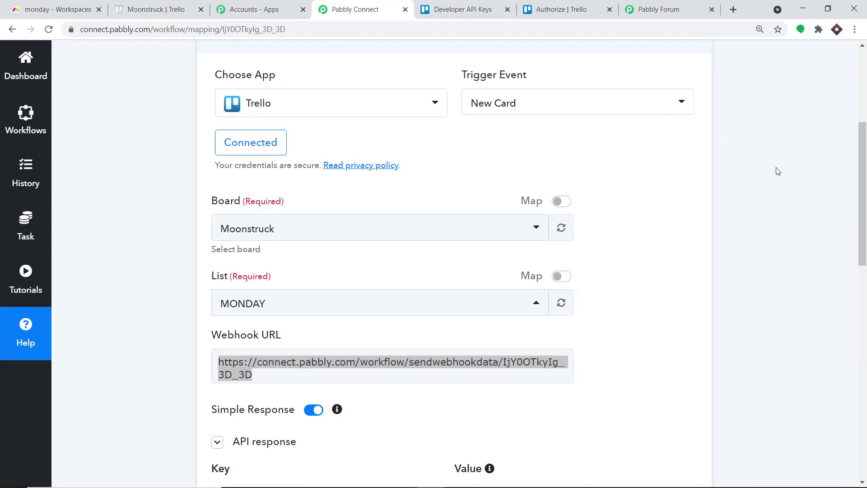
pyautogui.scroll(-10, 779, 171)
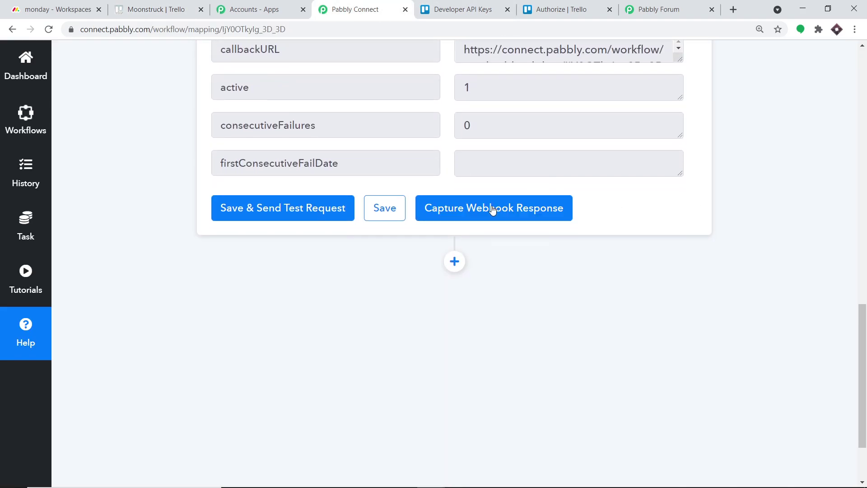
pyautogui.click(492, 208)
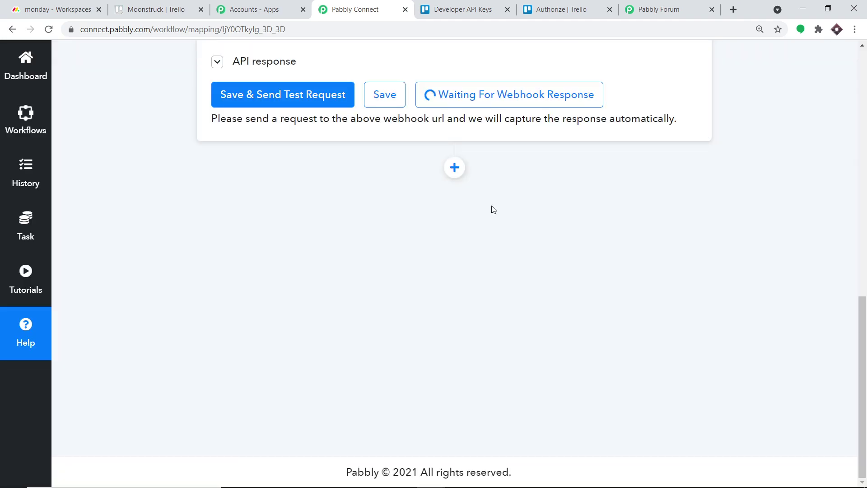
pyautogui.scroll(3, 556, 249)
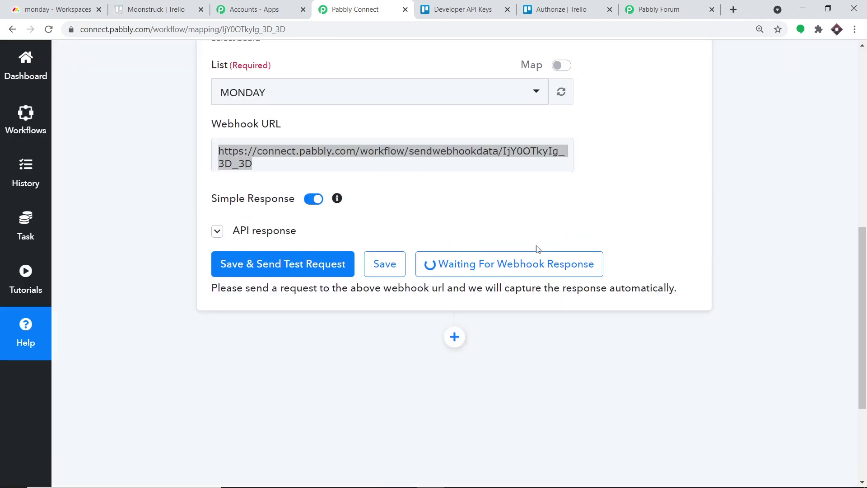
pyautogui.click(172, 4)
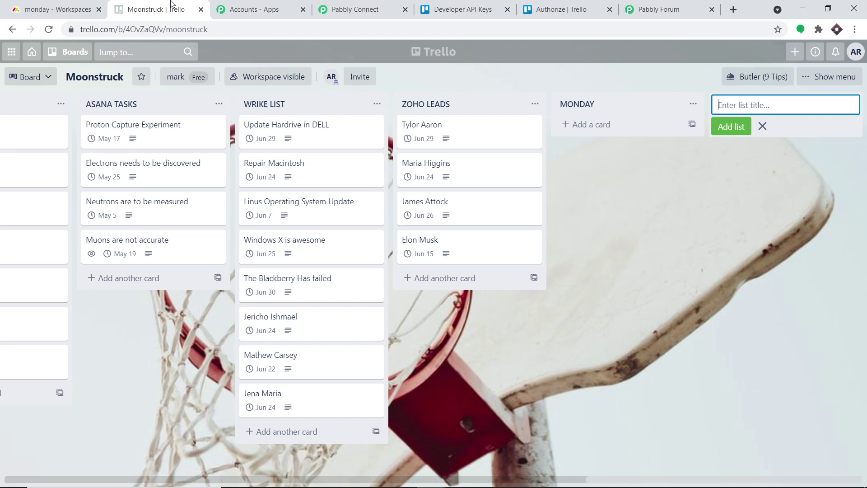
# - Add a card titled 'Update Windows 10' to Trello's MONDAY list
pyautogui.click(600, 124)
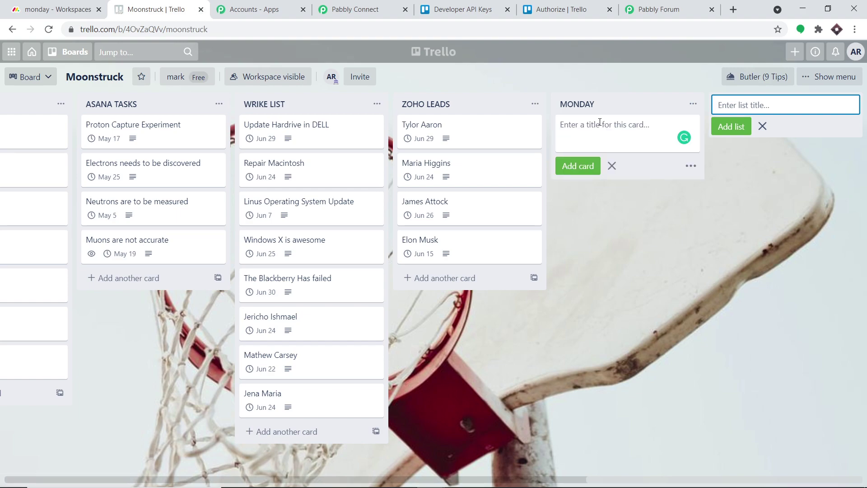
pyautogui.write('Update Windows 10')
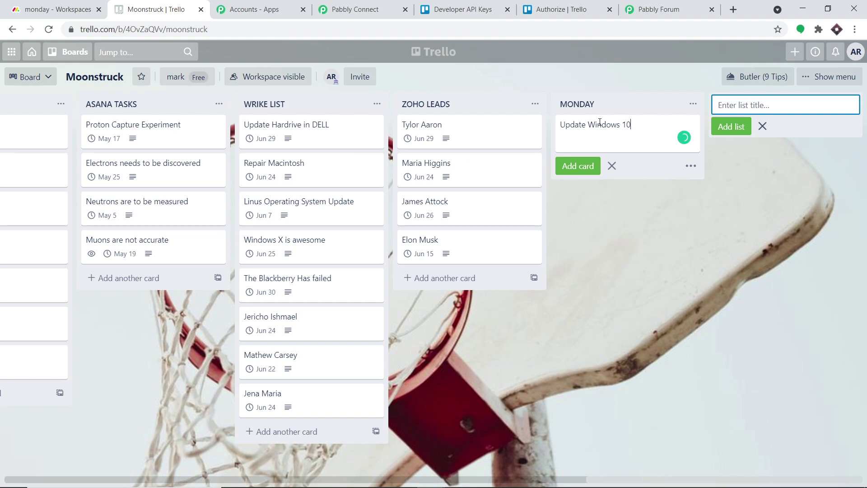
pyautogui.click(586, 170)
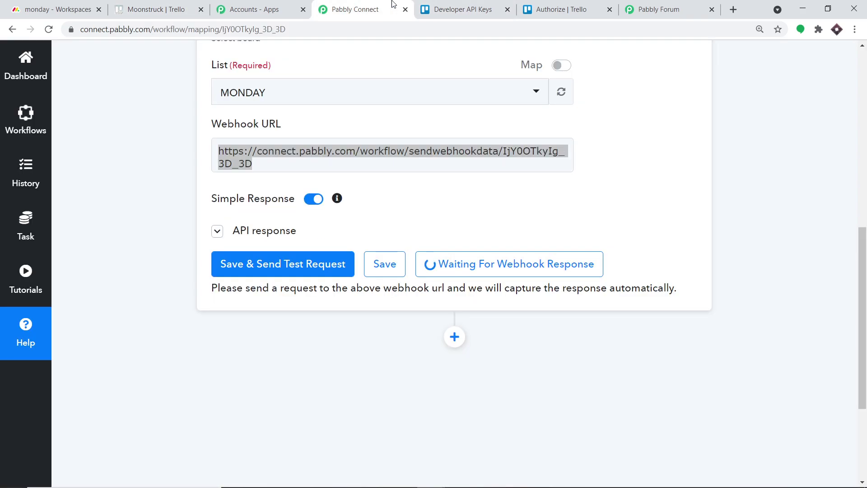
# - Review the captured 'Update Windows 10' card data and add an action step after the trigger
pyautogui.scroll(-4, 703, 273)
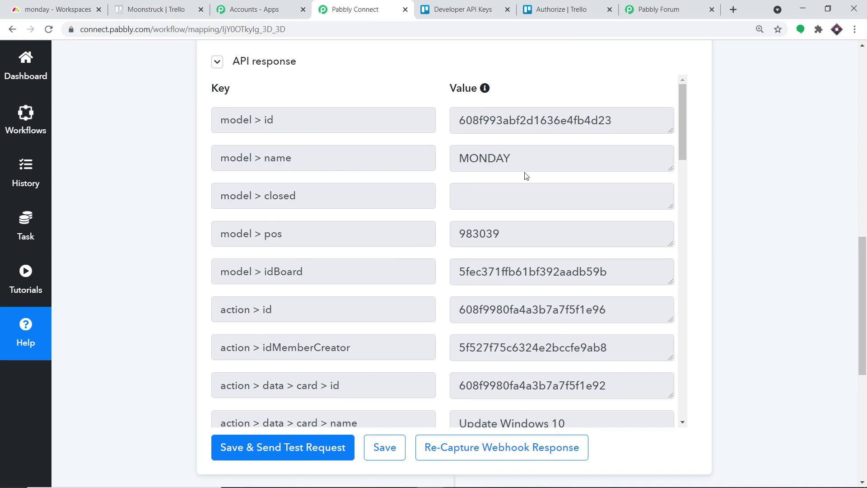
pyautogui.moveTo(511, 164); pyautogui.dragTo(450, 165)
pyautogui.scroll(-4, 523, 183)
pyautogui.moveTo(594, 251); pyautogui.dragTo(457, 249)
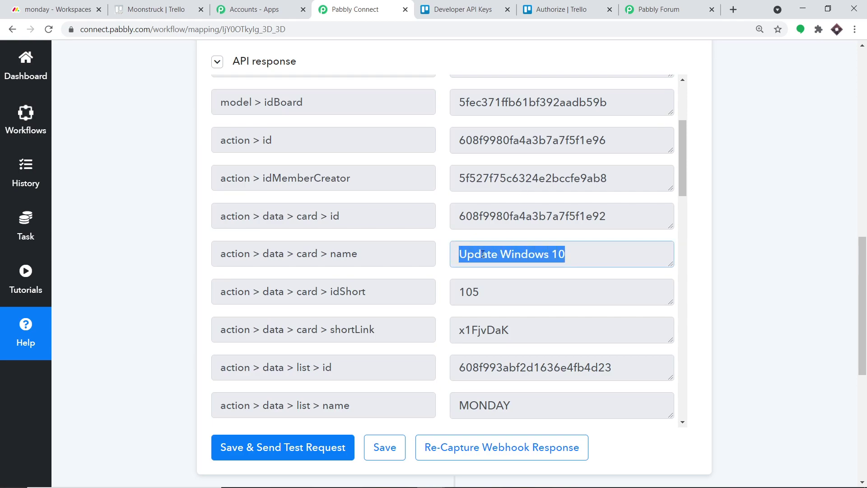
pyautogui.scroll(-6, 542, 230)
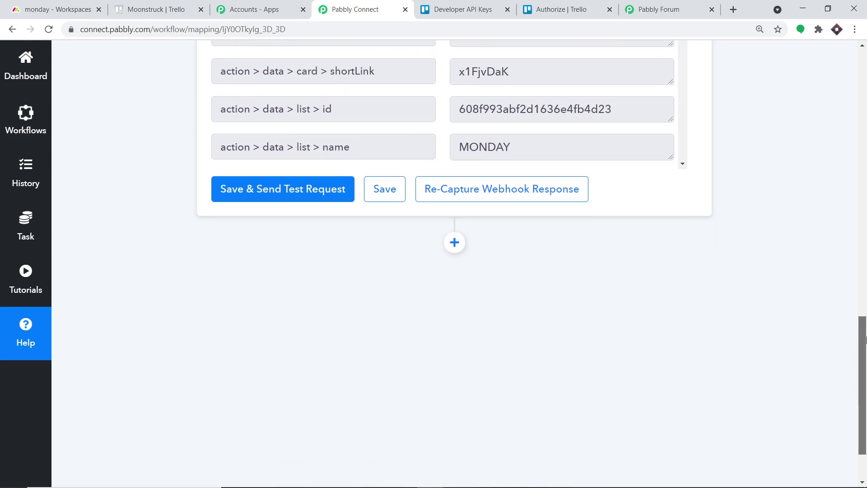
pyautogui.click(455, 218)
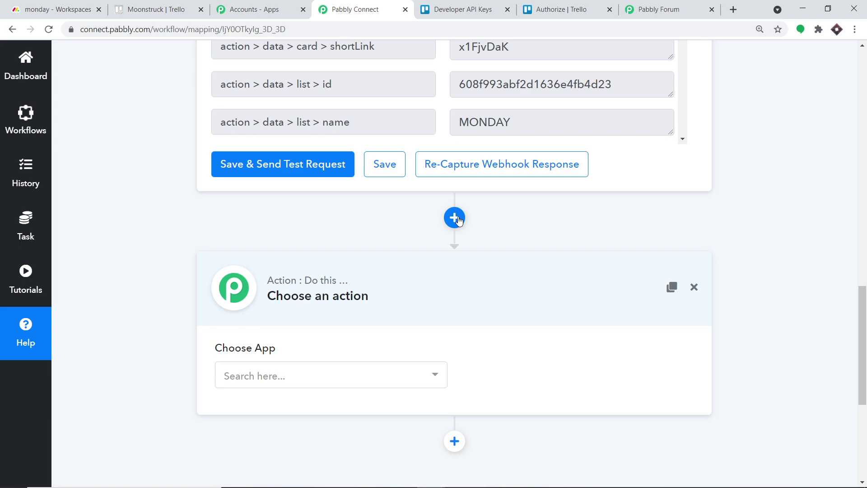
# - Choose Monday.com as the action app with Create Board as its event
pyautogui.click(297, 373)
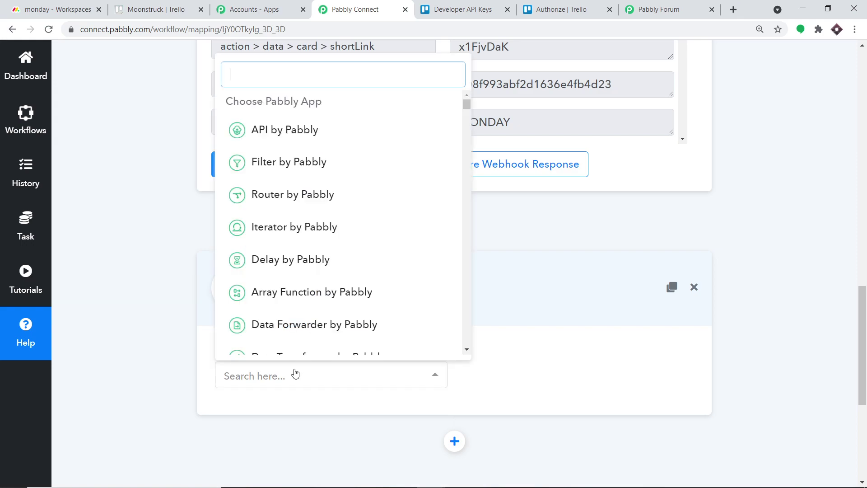
pyautogui.write('monda')
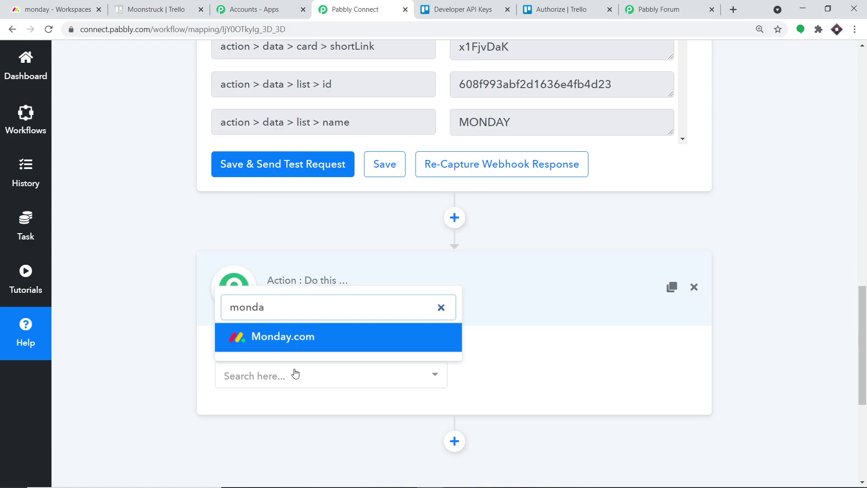
pyautogui.click(291, 338)
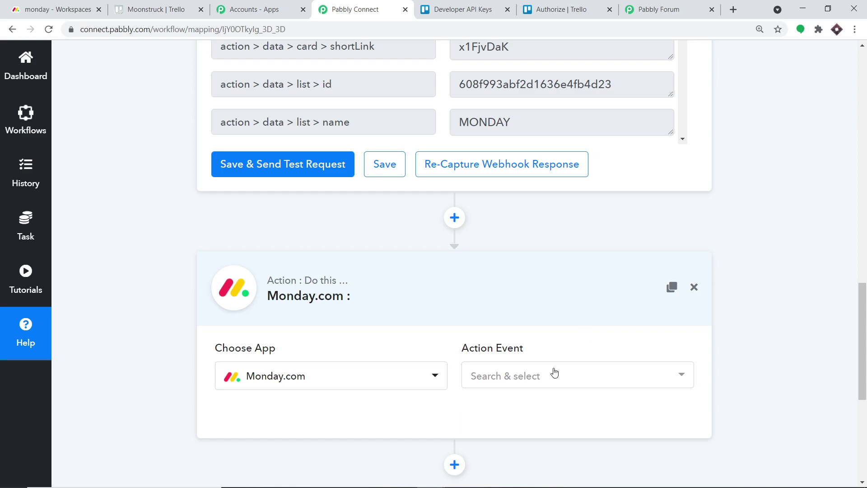
pyautogui.click(555, 372)
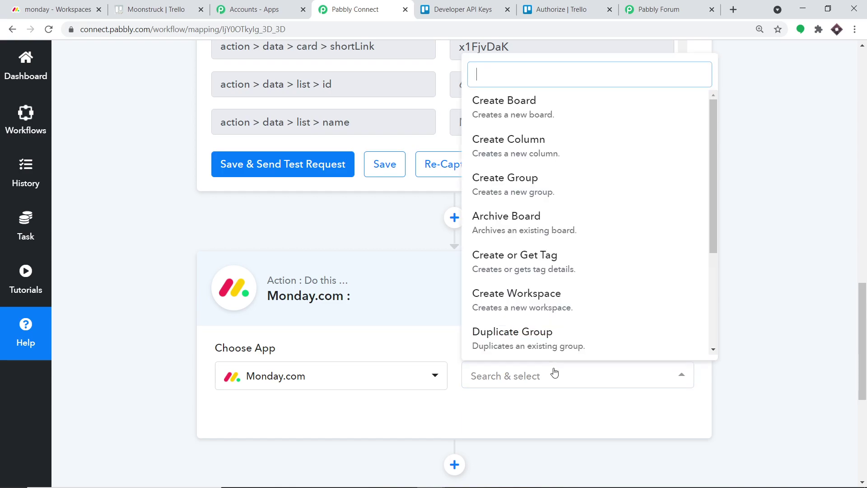
pyautogui.click(581, 105)
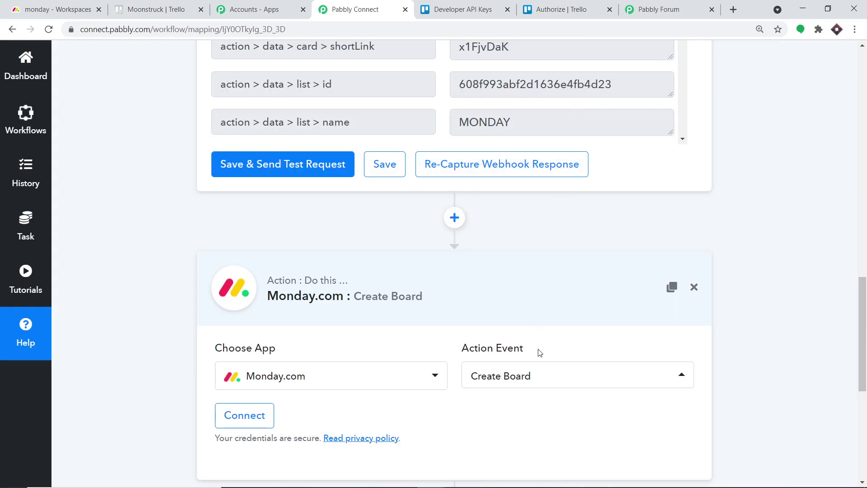
# - Confirm Create Board and start a new Monday.com credentials connection
pyautogui.click(536, 380)
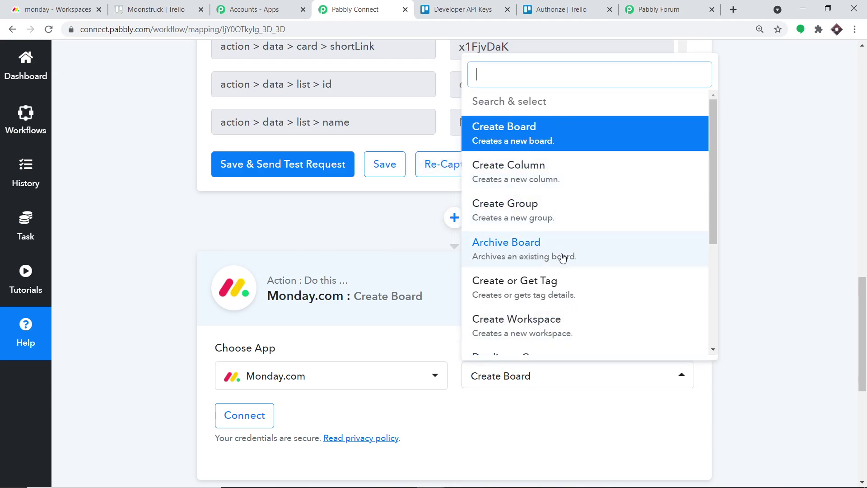
pyautogui.scroll(-1, 562, 258)
pyautogui.scroll(1, 587, 253)
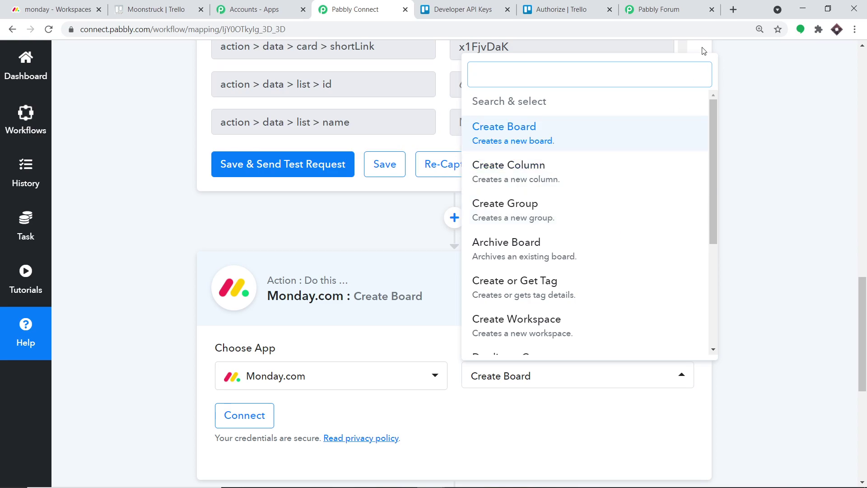
pyautogui.click(688, 7)
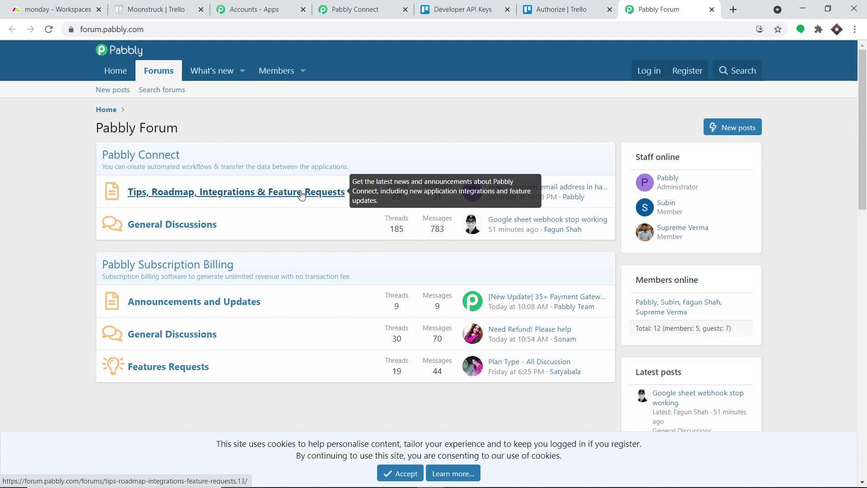
pyautogui.click(355, 9)
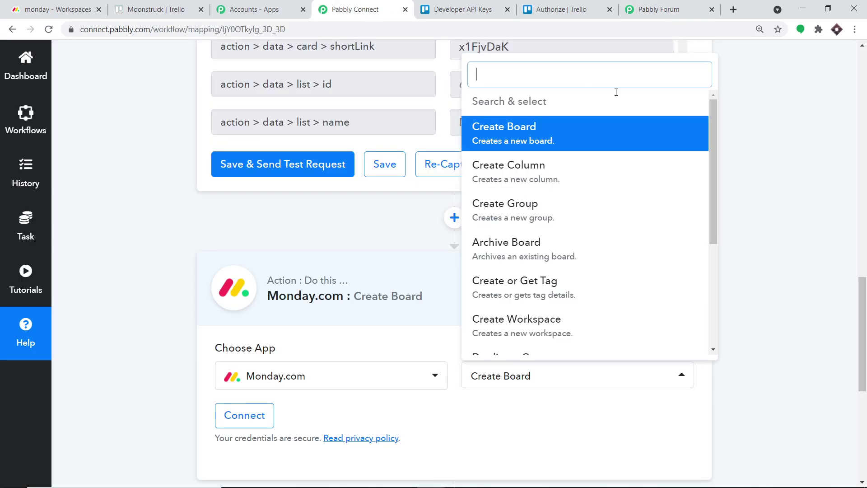
pyautogui.click(822, 162)
pyautogui.scroll(-2, 580, 280)
pyautogui.click(255, 309)
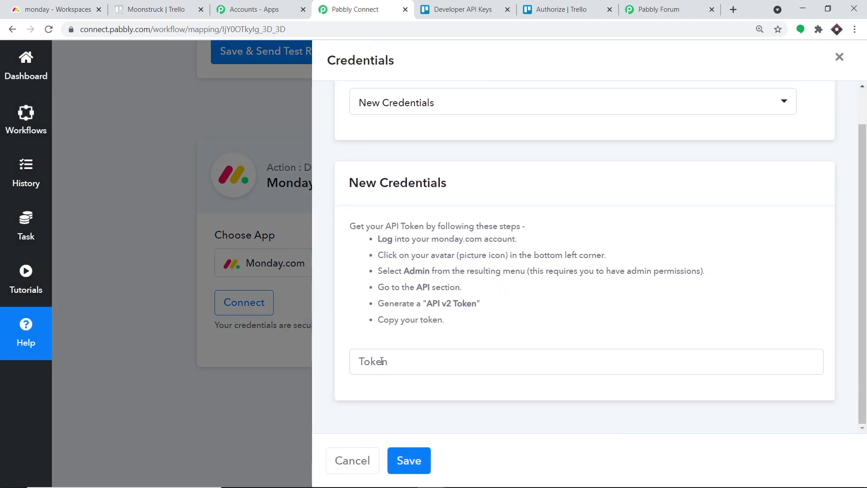
pyautogui.click(63, 9)
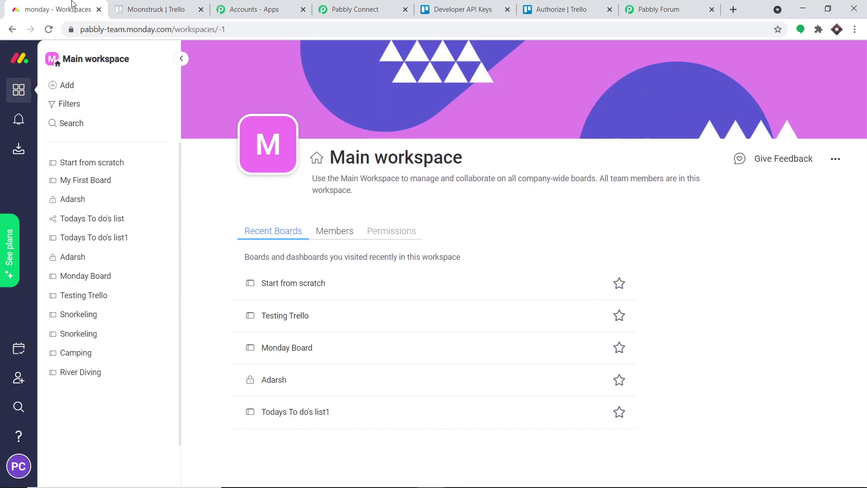
# - Copy the personal API v2 token from monday.com's Admin > API page
pyautogui.click(18, 466)
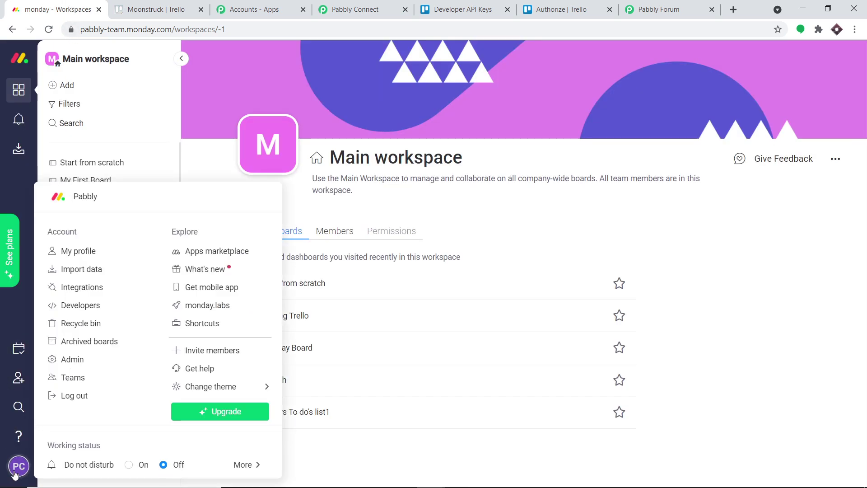
pyautogui.click(69, 363)
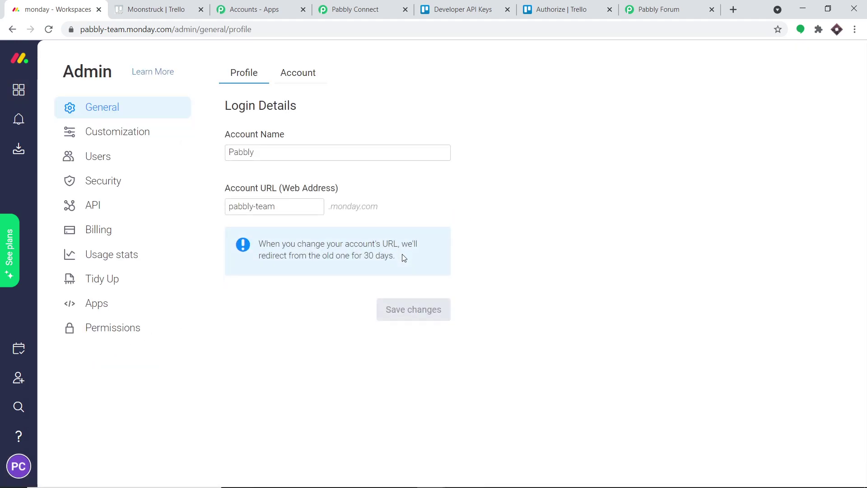
pyautogui.click(95, 211)
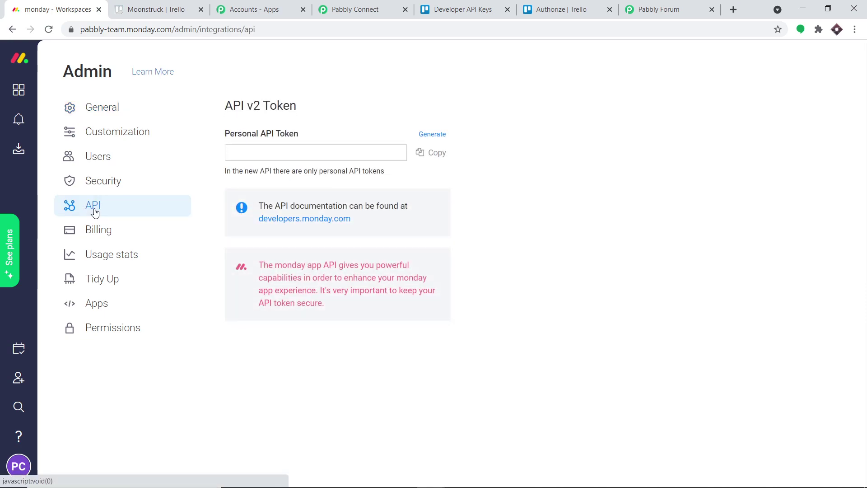
pyautogui.click(430, 152)
pyautogui.click(363, 5)
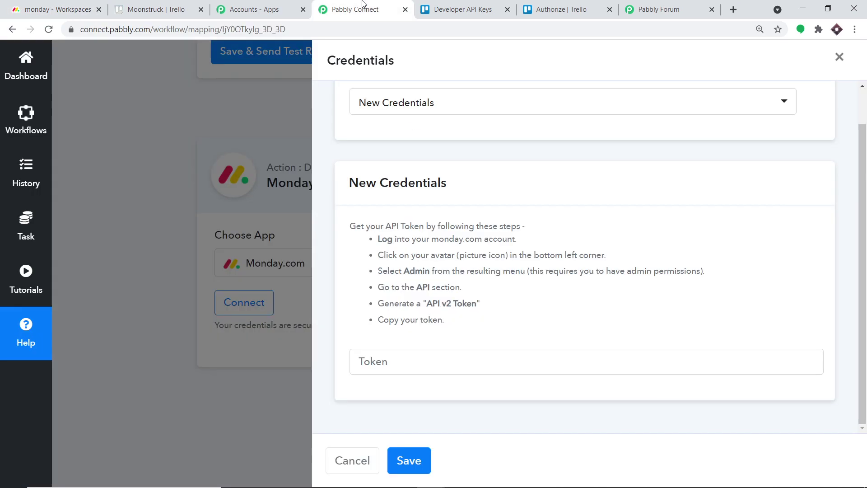
pyautogui.click(393, 361)
# - Paste the API token into the Token field and save the Monday.com credentials
pyautogui.rightClick(390, 361)
pyautogui.click(415, 272)
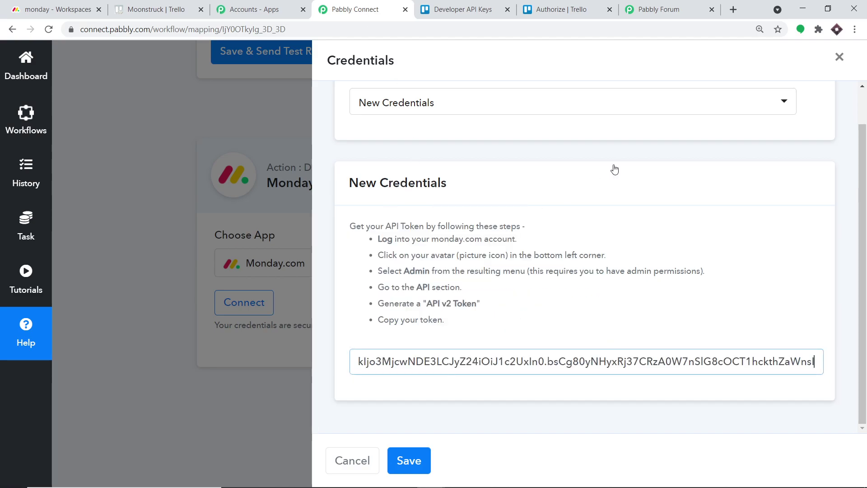
pyautogui.click(615, 169)
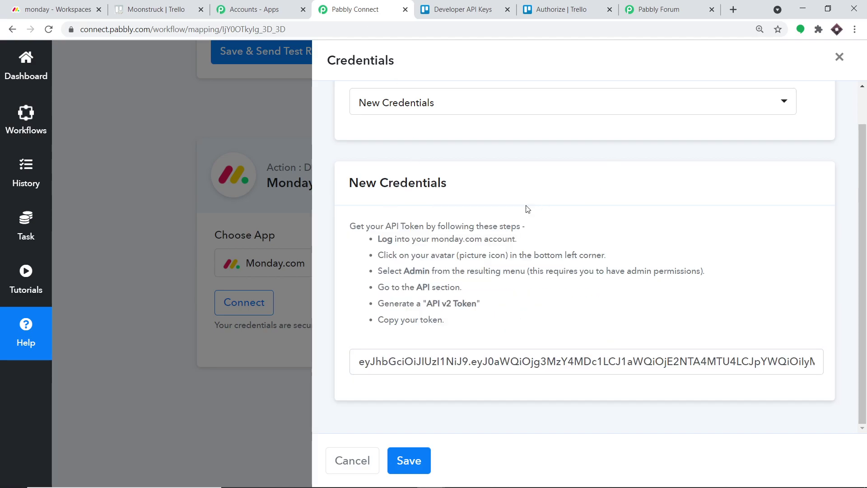
pyautogui.click(410, 461)
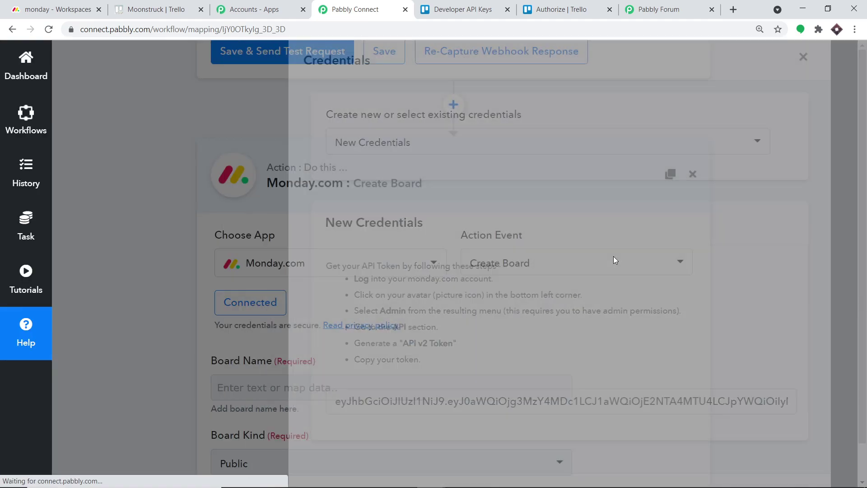
pyautogui.scroll(-2, 556, 311)
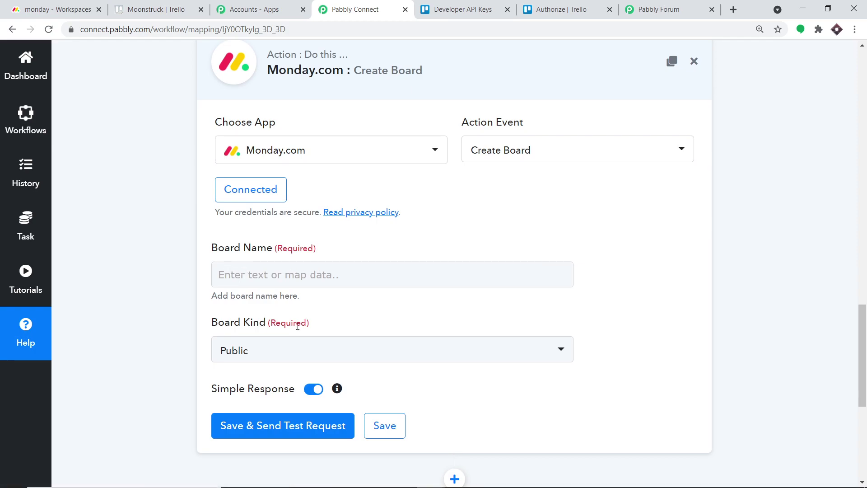
pyautogui.click(288, 272)
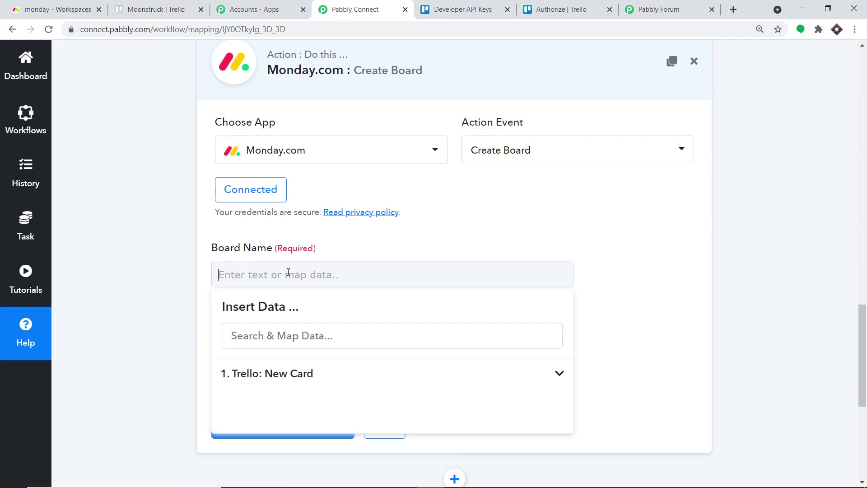
# - Map Board Name to the Trello card's name field (Update Windows 10)
pyautogui.click(300, 379)
pyautogui.scroll(-6, 331, 416)
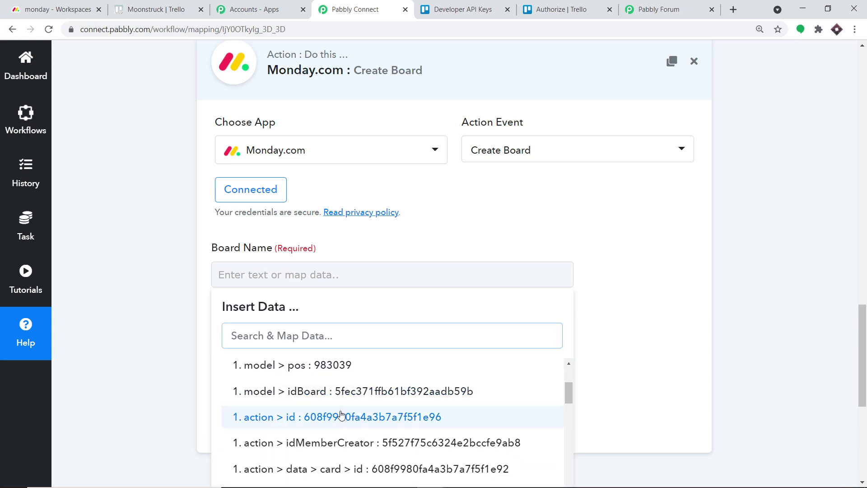
pyautogui.scroll(-4, 366, 418)
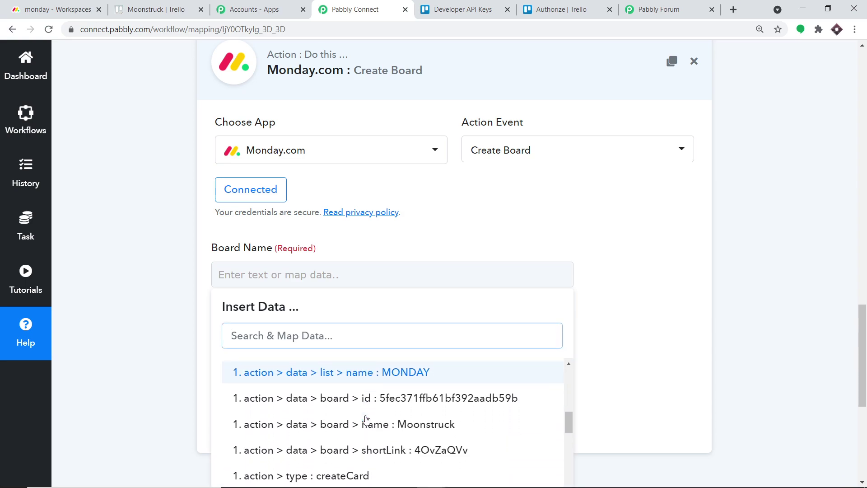
pyautogui.scroll(-4, 366, 420)
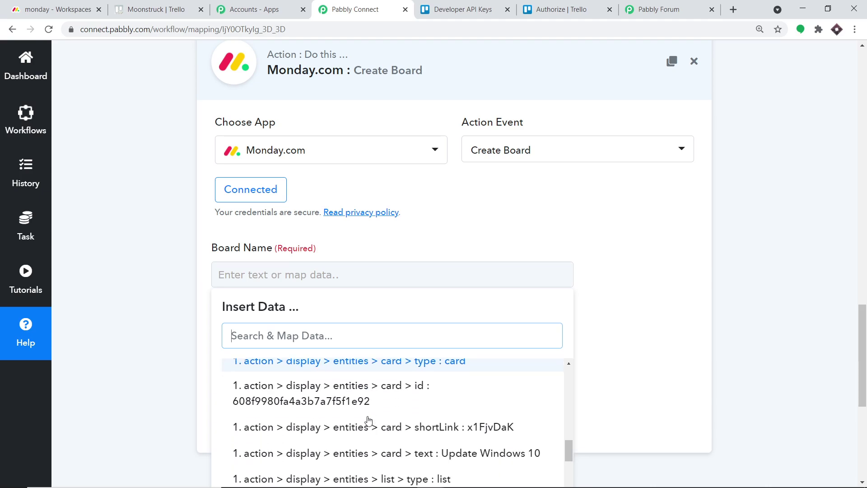
pyautogui.scroll(4, 368, 421)
pyautogui.scroll(-3, 369, 421)
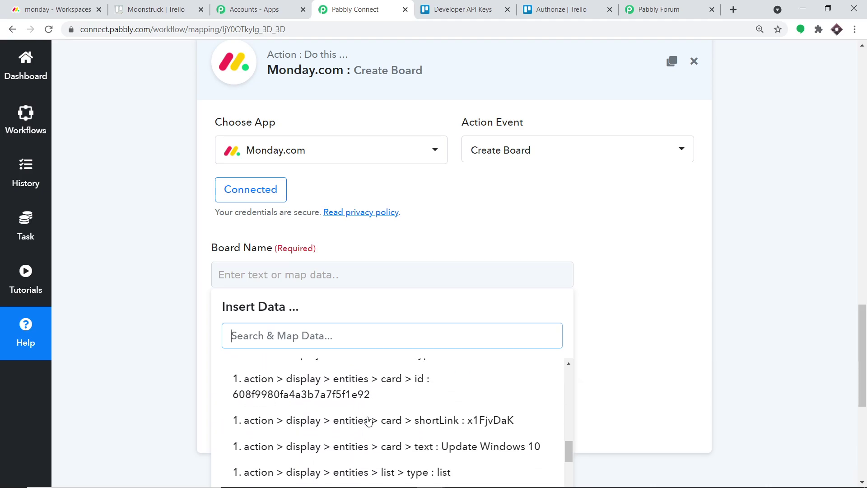
pyautogui.scroll(8, 387, 447)
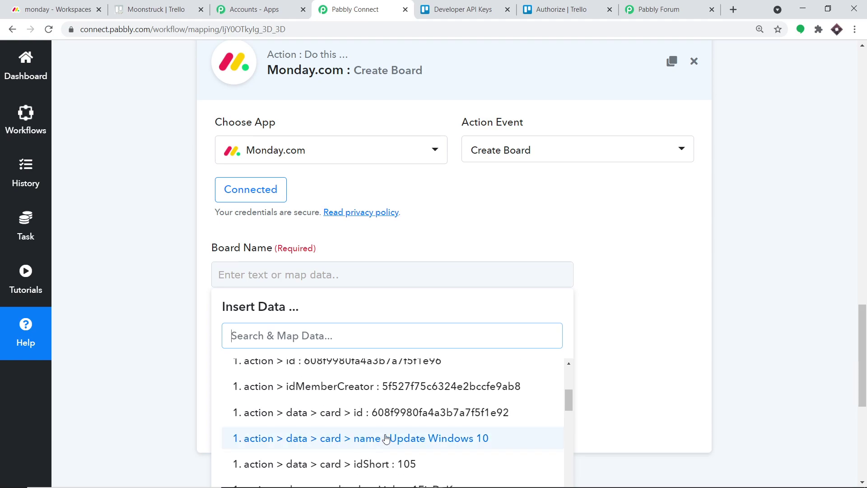
pyautogui.click(411, 445)
pyautogui.click(662, 251)
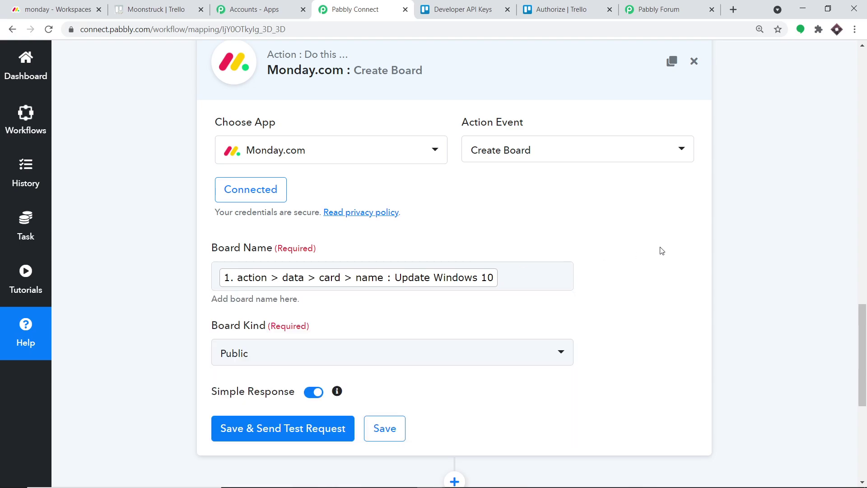
pyautogui.scroll(-1, 398, 340)
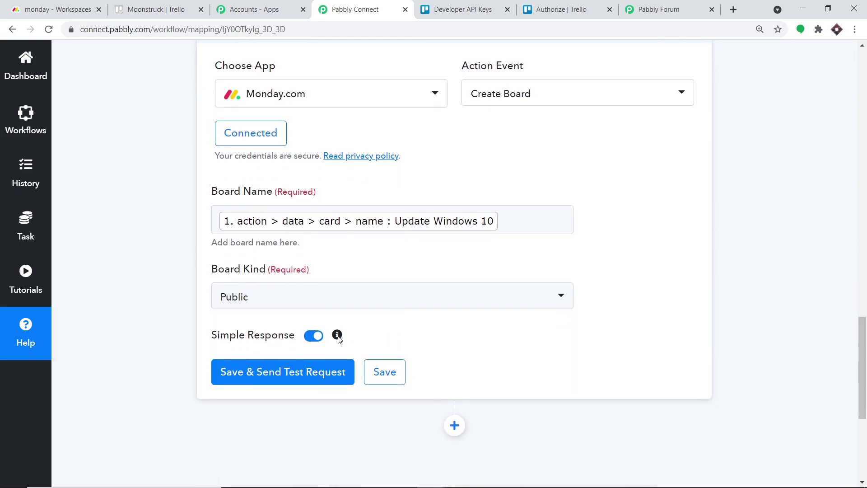
# - Send the Create Board test request and confirm a board named 'Update Windows 10' was created
pyautogui.click(278, 372)
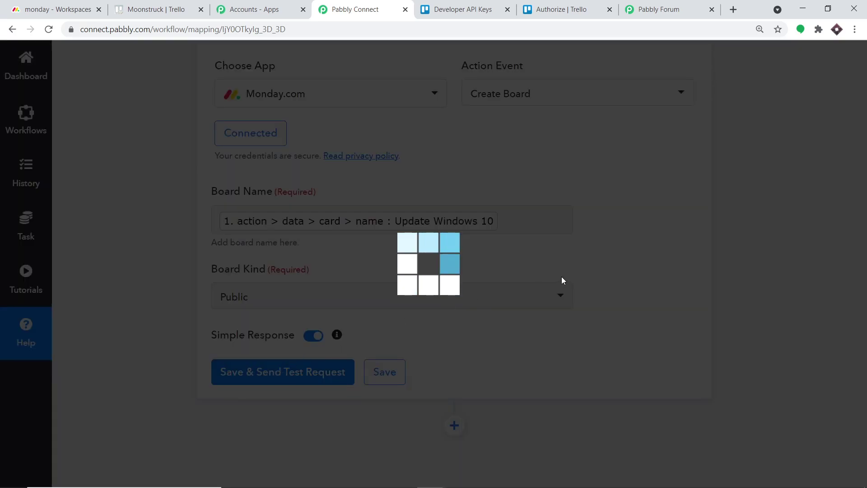
pyautogui.scroll(-1, 704, 305)
pyautogui.scroll(-2, 708, 306)
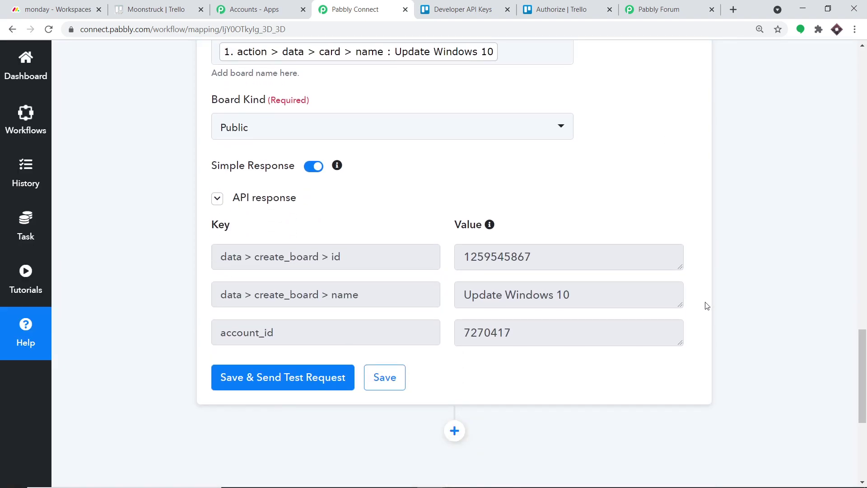
pyautogui.click(83, 5)
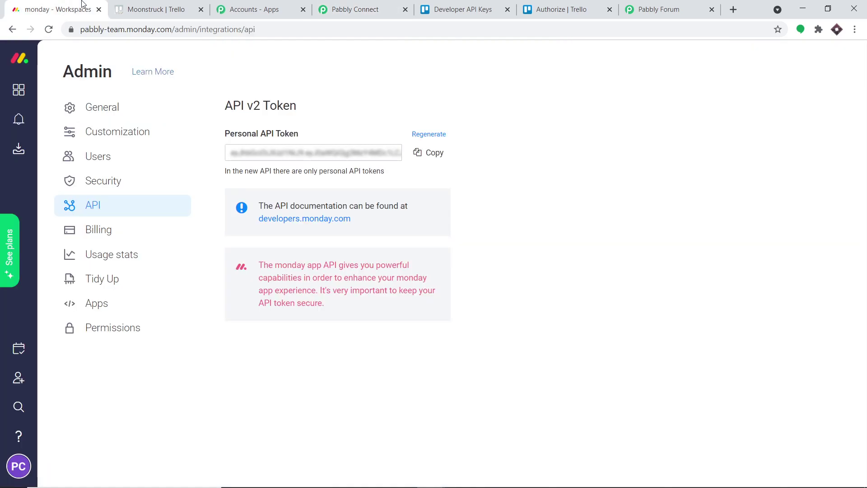
# - Reload monday.com's Main workspace to show the new 'Update Windows 10' board
pyautogui.click(20, 58)
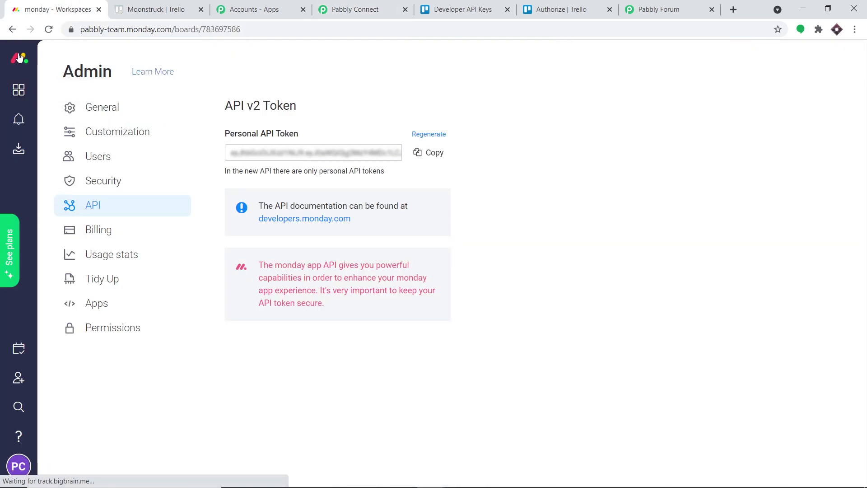
pyautogui.click(49, 32)
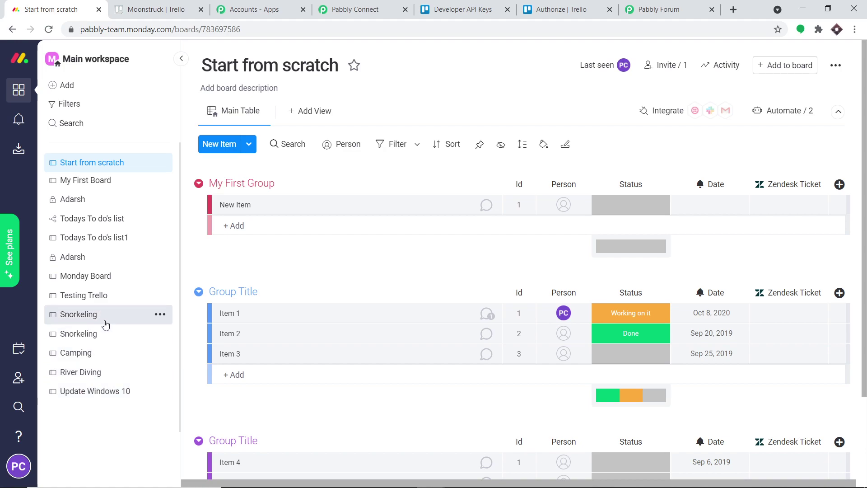
# - Back in the 'Trello To Monday' workflow, collapse the Trello New Card trigger and Monday.com Create Board panels
pyautogui.click(382, 4)
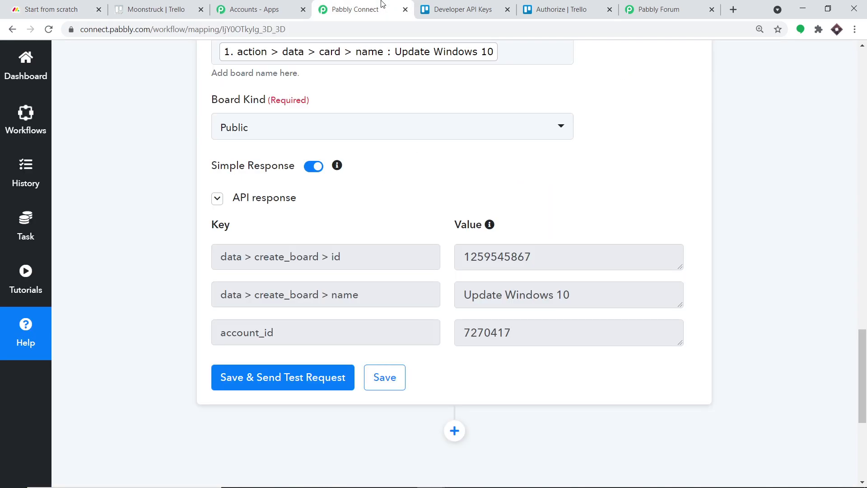
pyautogui.scroll(15, 391, 187)
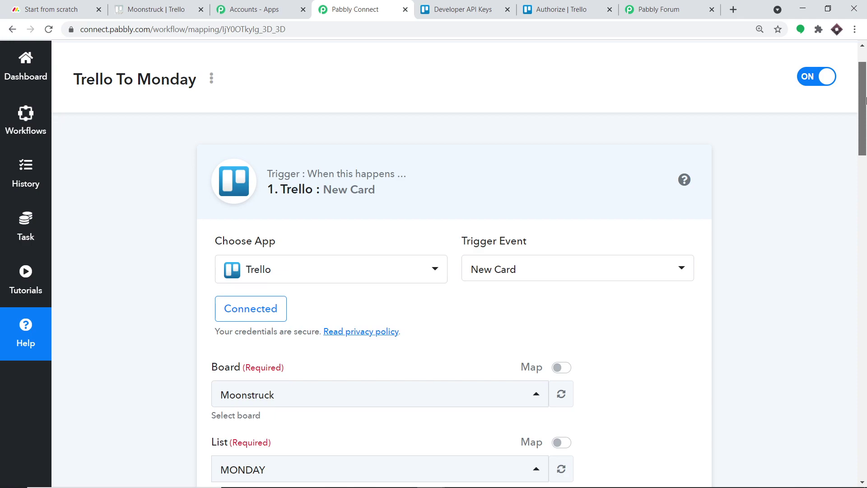
pyautogui.click(391, 187)
pyautogui.scroll(-1, 452, 225)
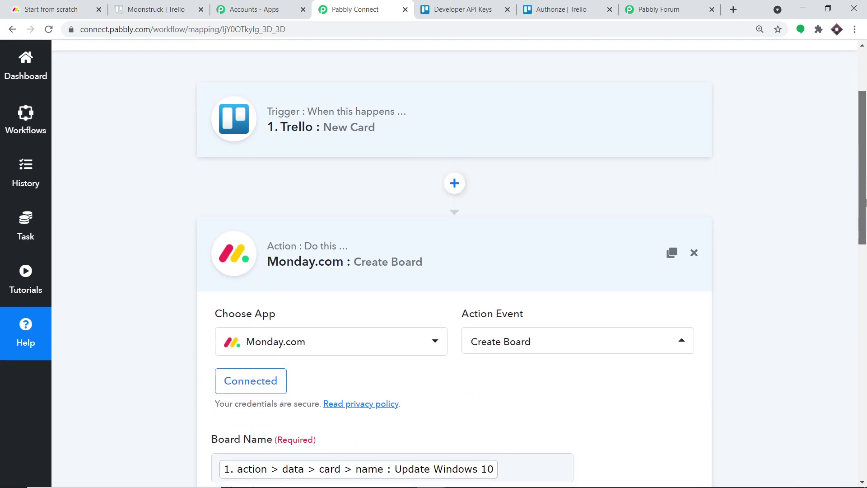
pyautogui.click(532, 248)
pyautogui.scroll(1, 854, 211)
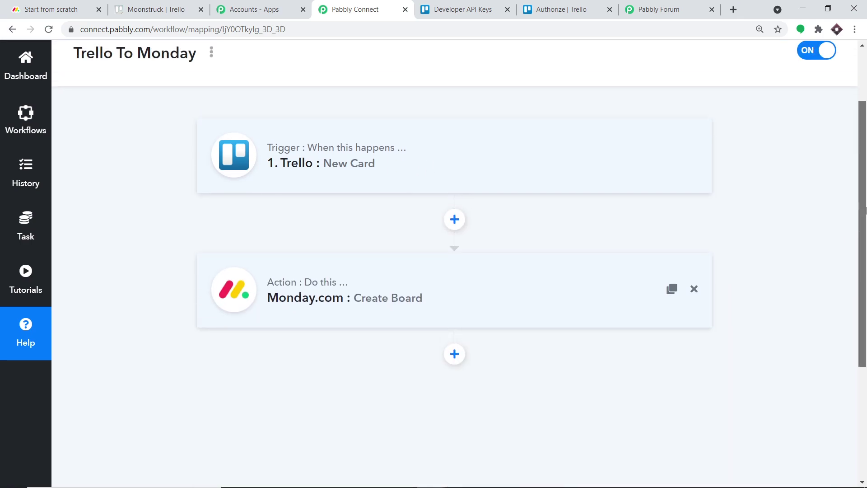